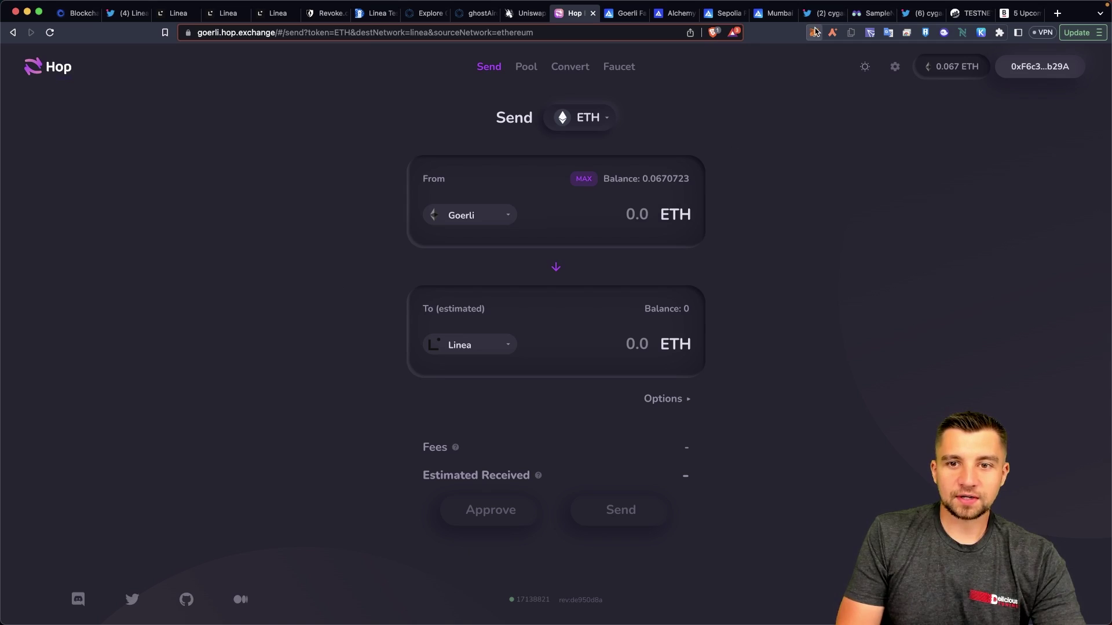
# Review the recent GoerliETH transactions in the MetaMask wallet and close it
pyautogui.click(816, 32)
pyautogui.click(704, 290)
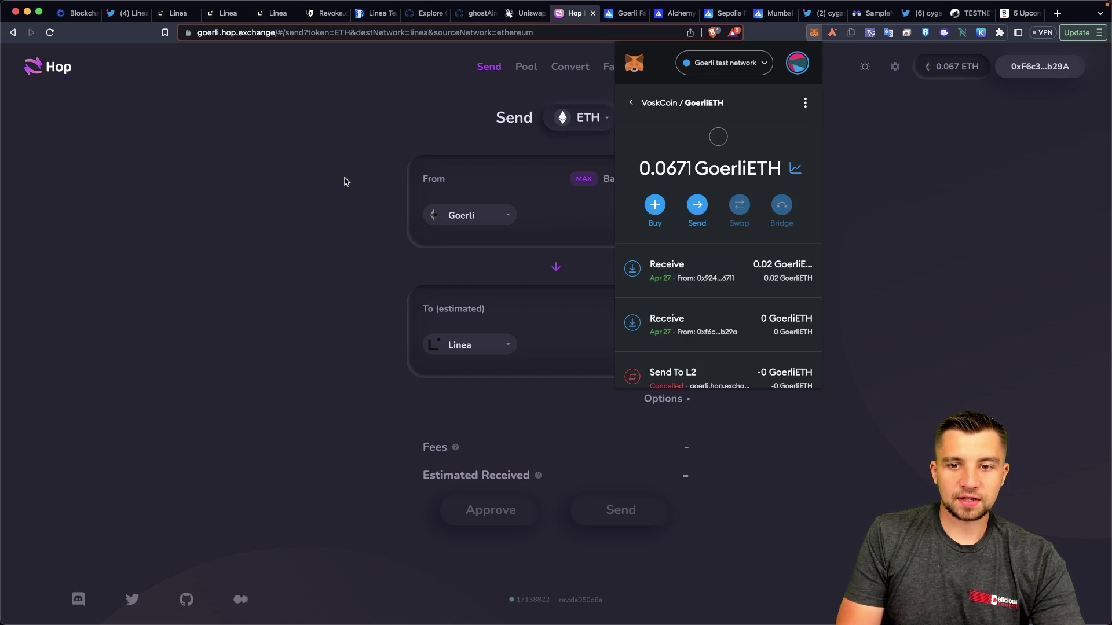
pyautogui.scroll(-3, 717, 307)
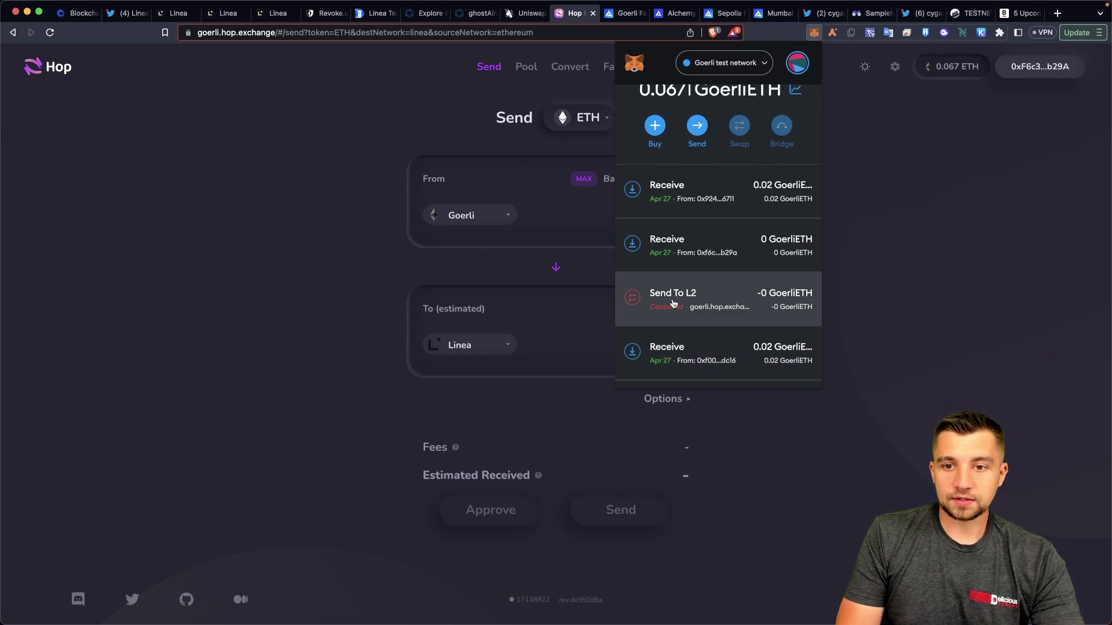
pyautogui.click(296, 223)
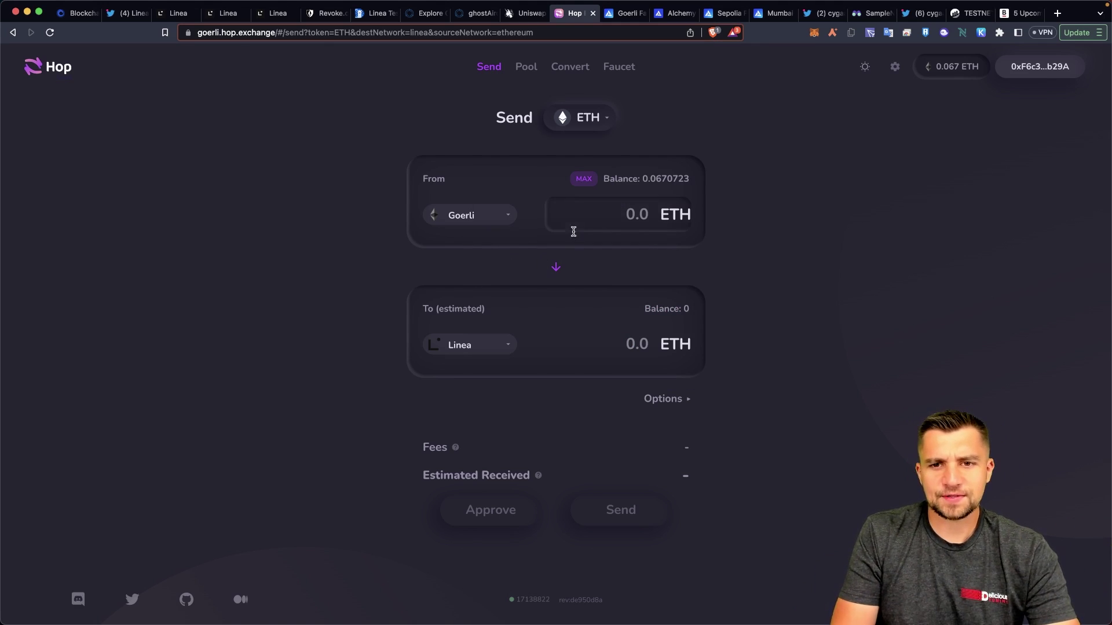
# Try to send 0.03 ETH from Goerli to Linea, rejecting the transaction in the wallet
pyautogui.click(634, 219)
pyautogui.write('.02')
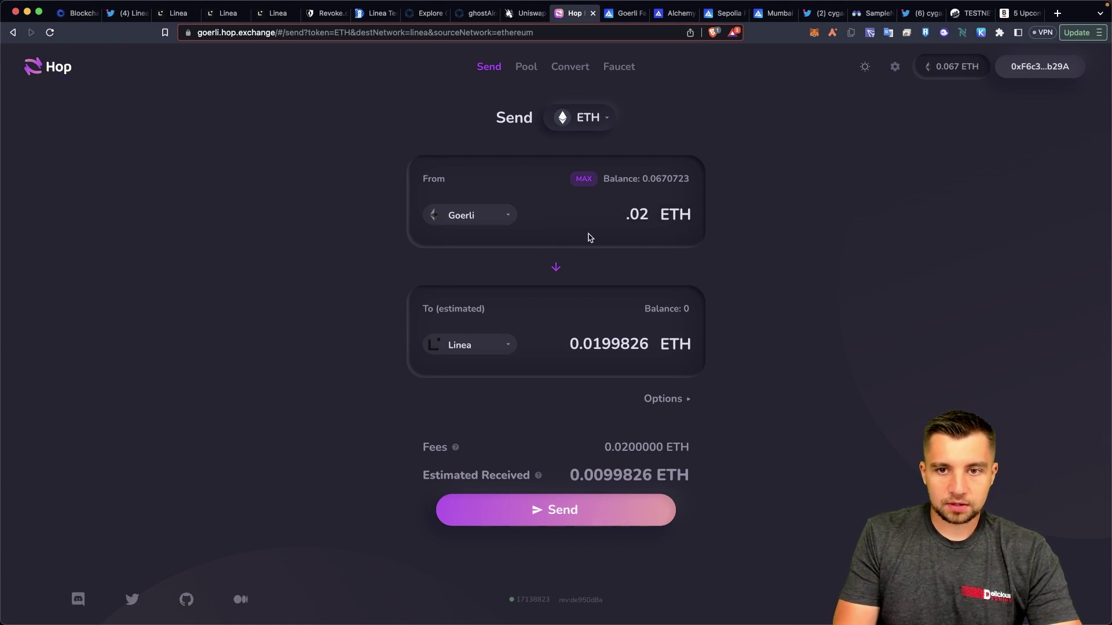
pyautogui.click(649, 222)
pyautogui.press('BackSpace')
pyautogui.write('4')
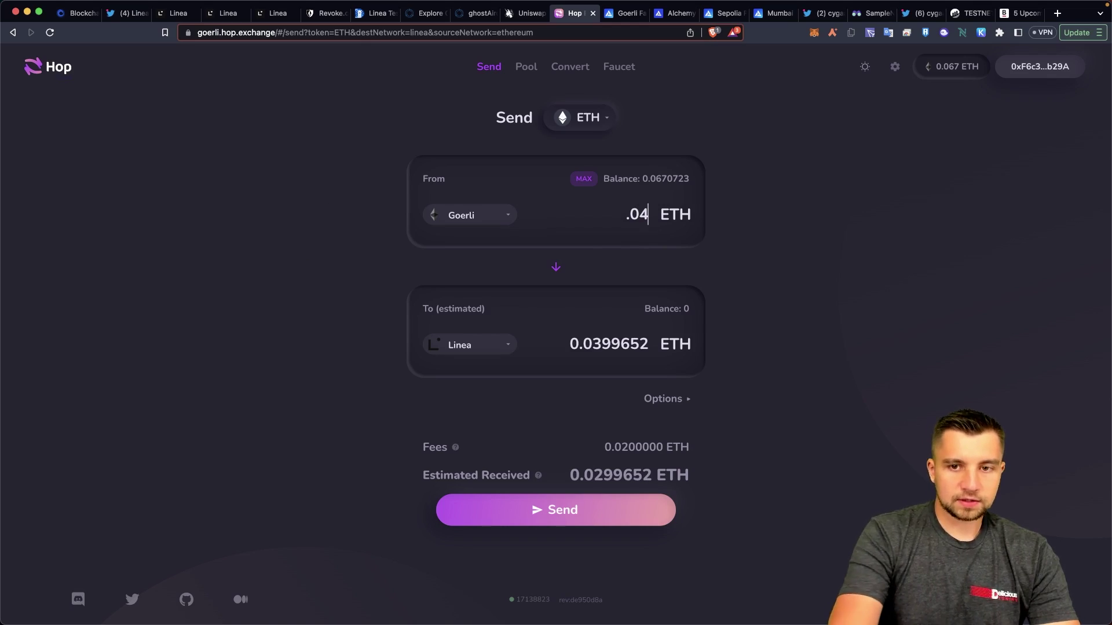
pyautogui.press('BackSpace')
pyautogui.write('3')
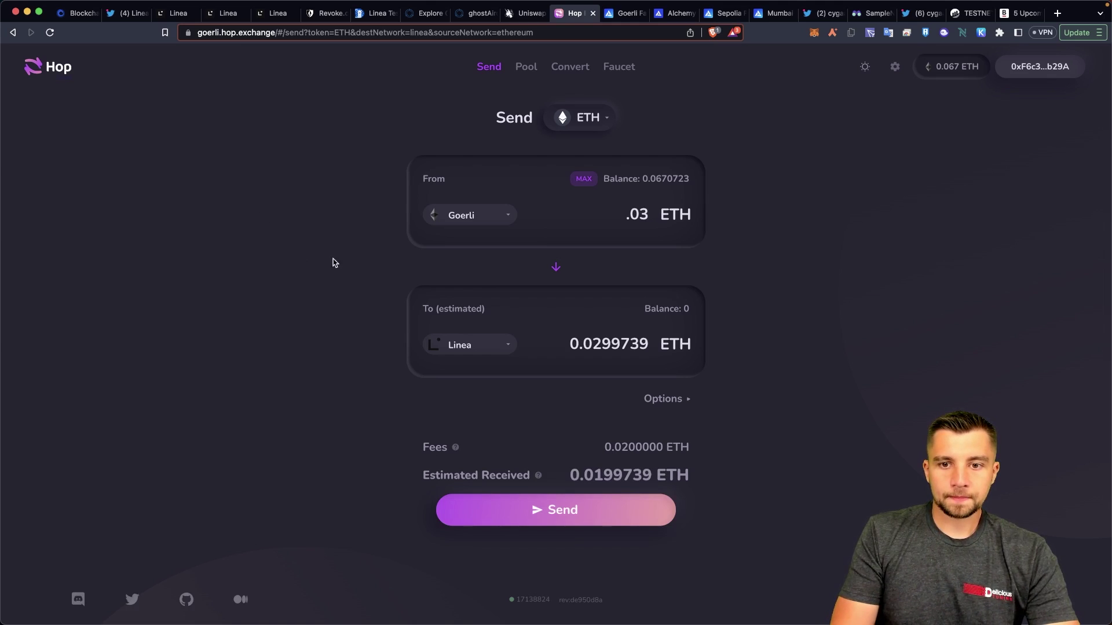
pyautogui.click(591, 508)
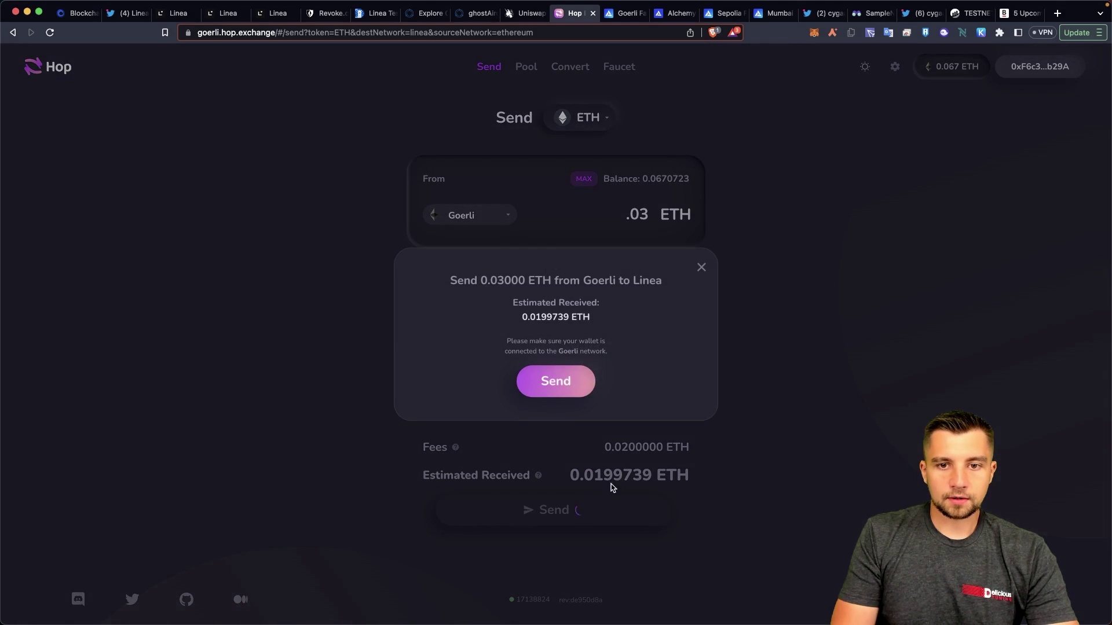
pyautogui.click(565, 382)
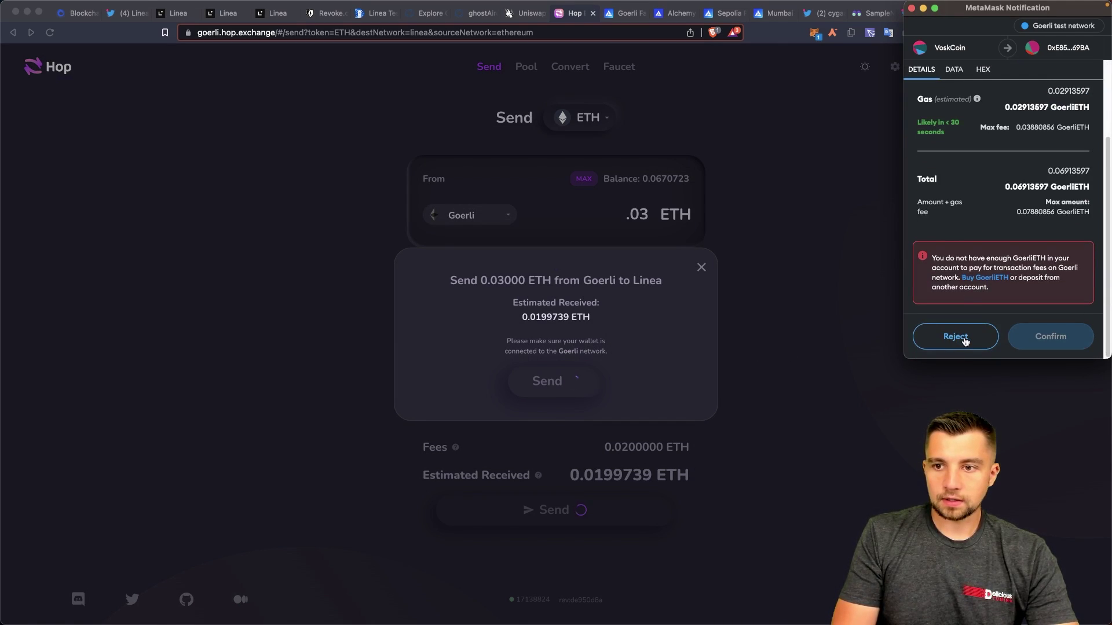
pyautogui.click(964, 340)
# Send 0.02 ETH from Goerli to Linea and confirm the transaction in MetaMask with the Low gas setting
pyautogui.click(644, 214)
pyautogui.press('BackSpace')
pyautogui.write('2')
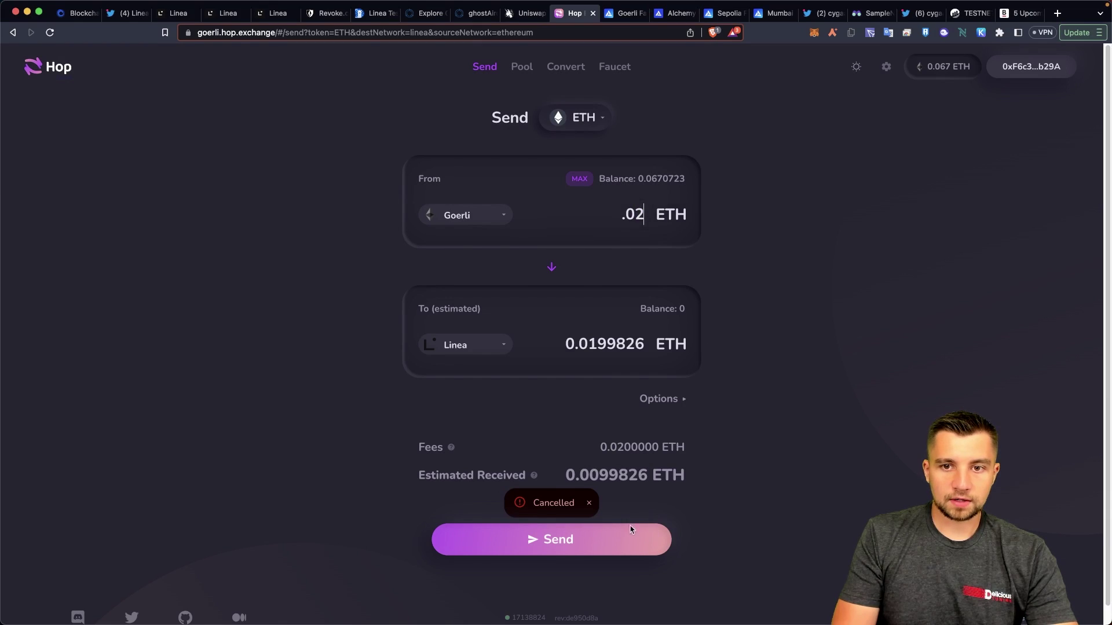
pyautogui.click(603, 537)
pyautogui.click(570, 378)
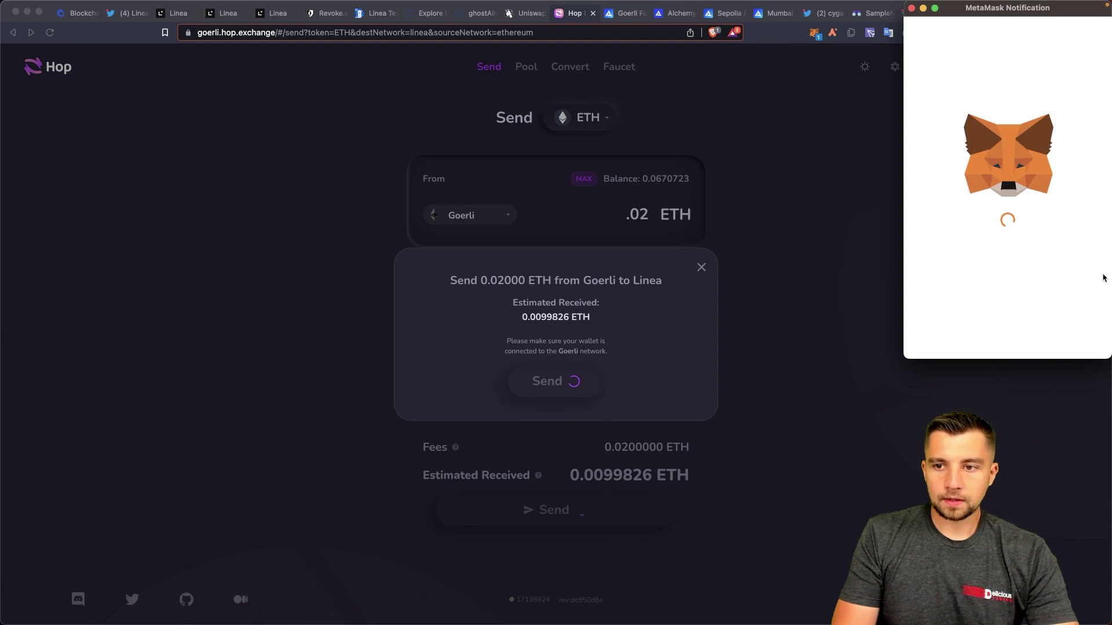
pyautogui.scroll(-2, 1029, 251)
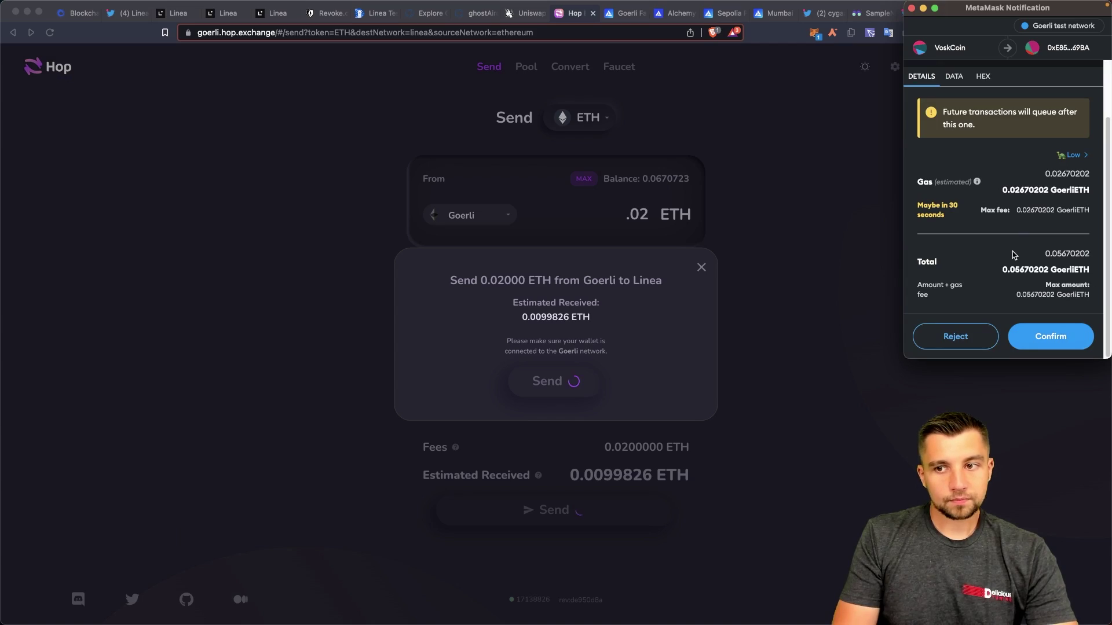
pyautogui.click(1062, 342)
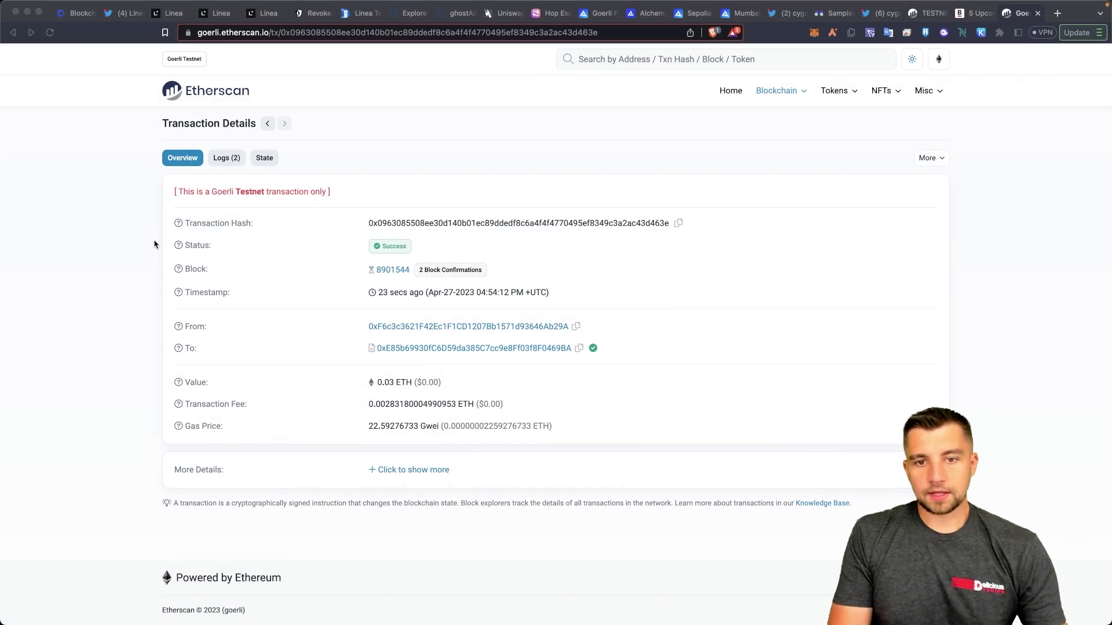
# Refresh the bridge transaction's details on Goerli Etherscan and return to the Hop transfer status
pyautogui.click(124, 265)
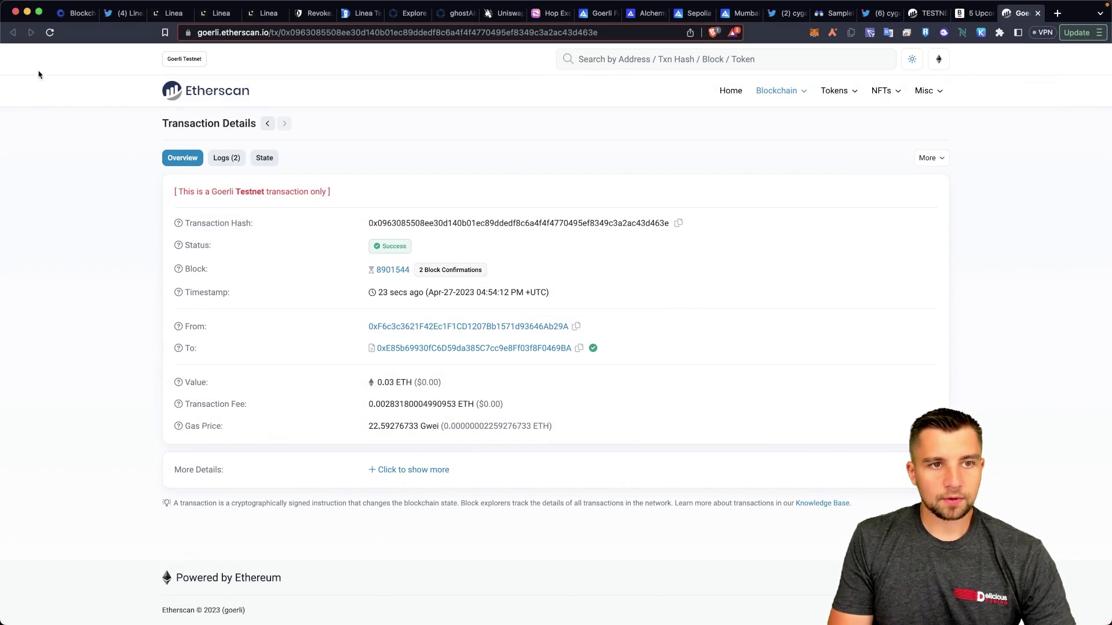
pyautogui.press('super+r')
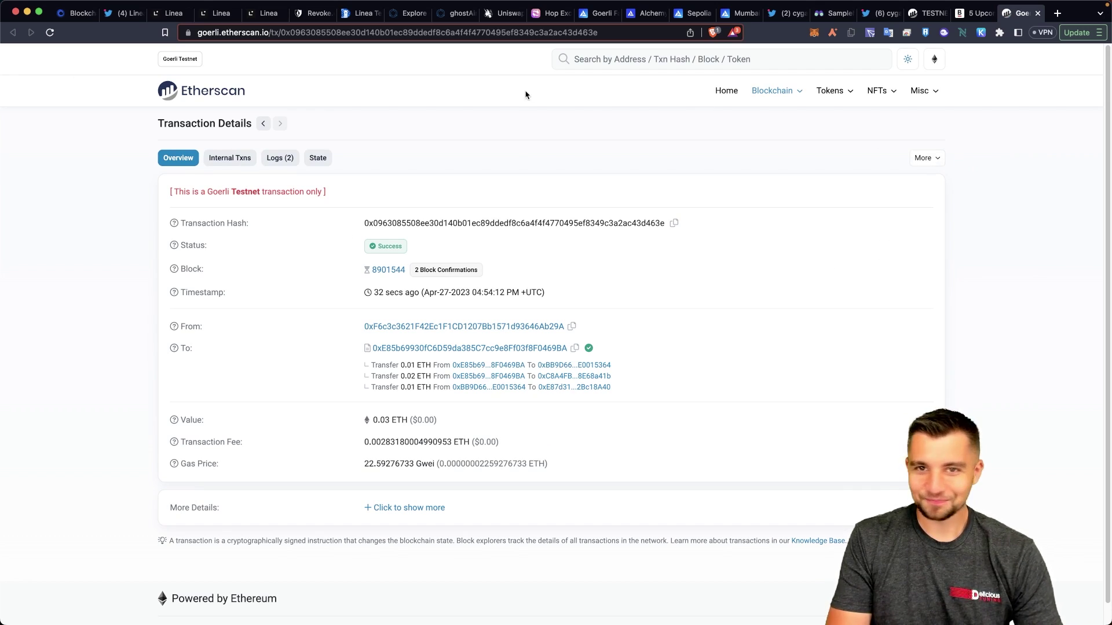
pyautogui.click(542, 13)
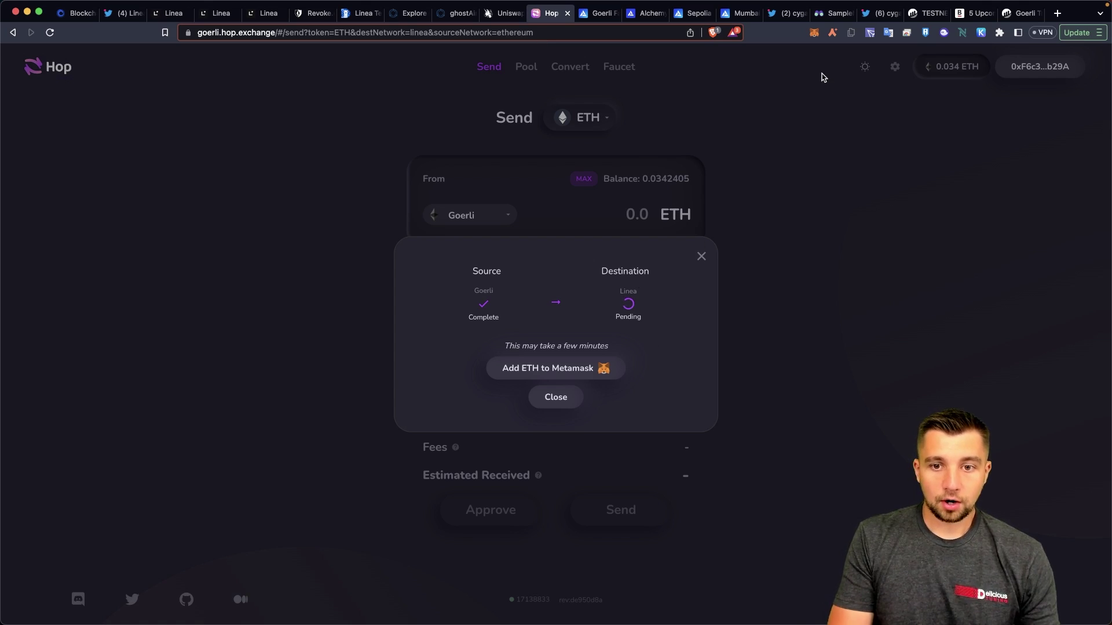
# Switch the MetaMask wallet to the Linea Goerli test network and view the account in its block explorer
pyautogui.click(814, 34)
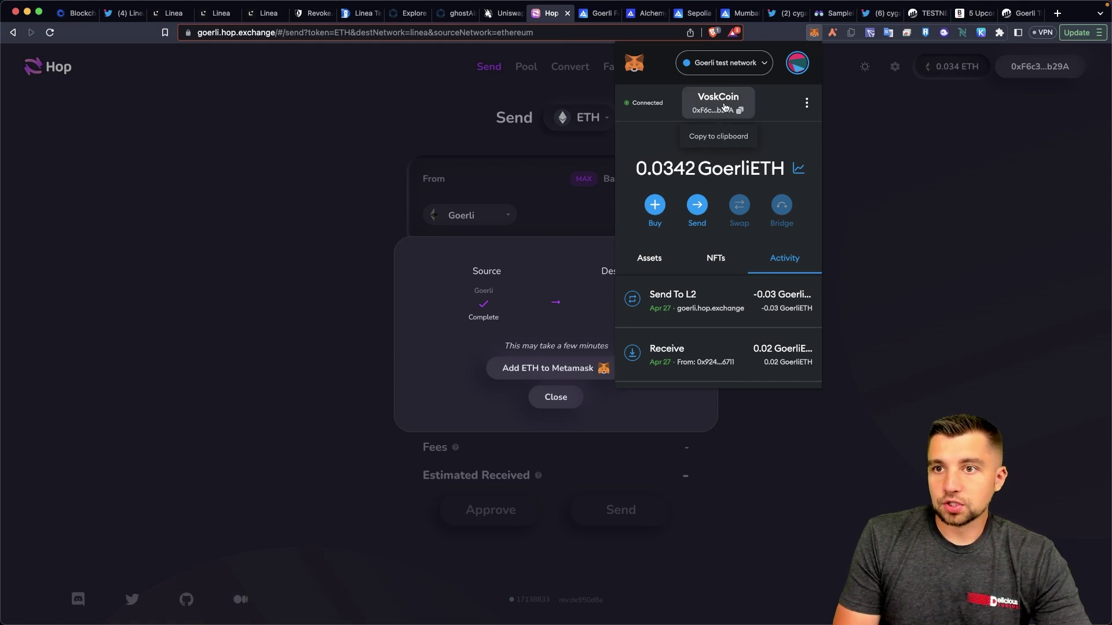
pyautogui.click(729, 64)
pyautogui.scroll(-10, 764, 197)
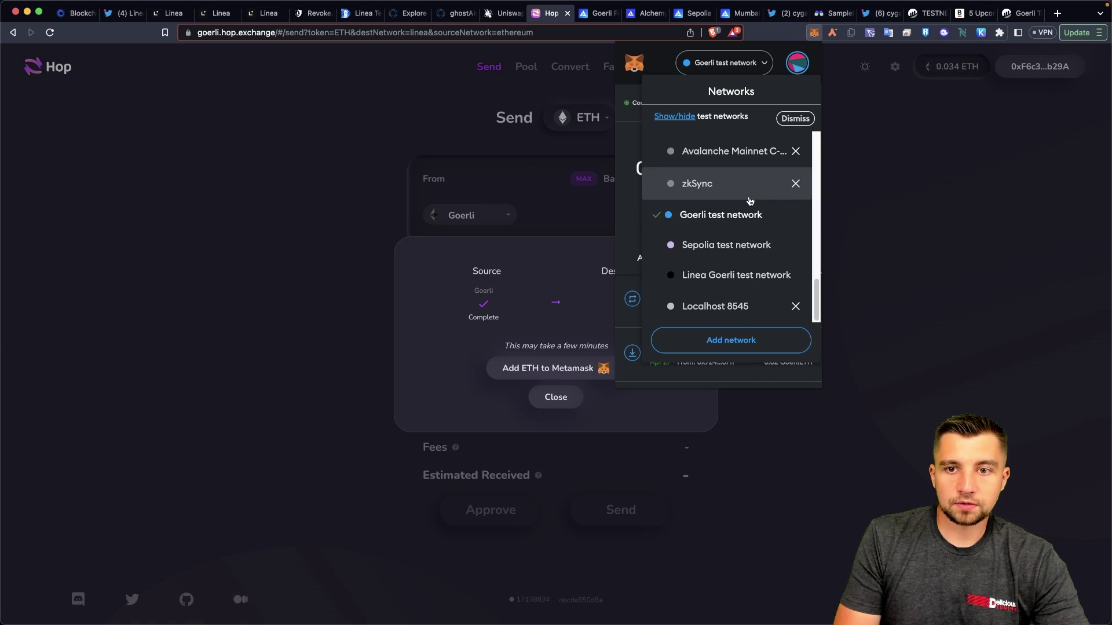
pyautogui.click(763, 276)
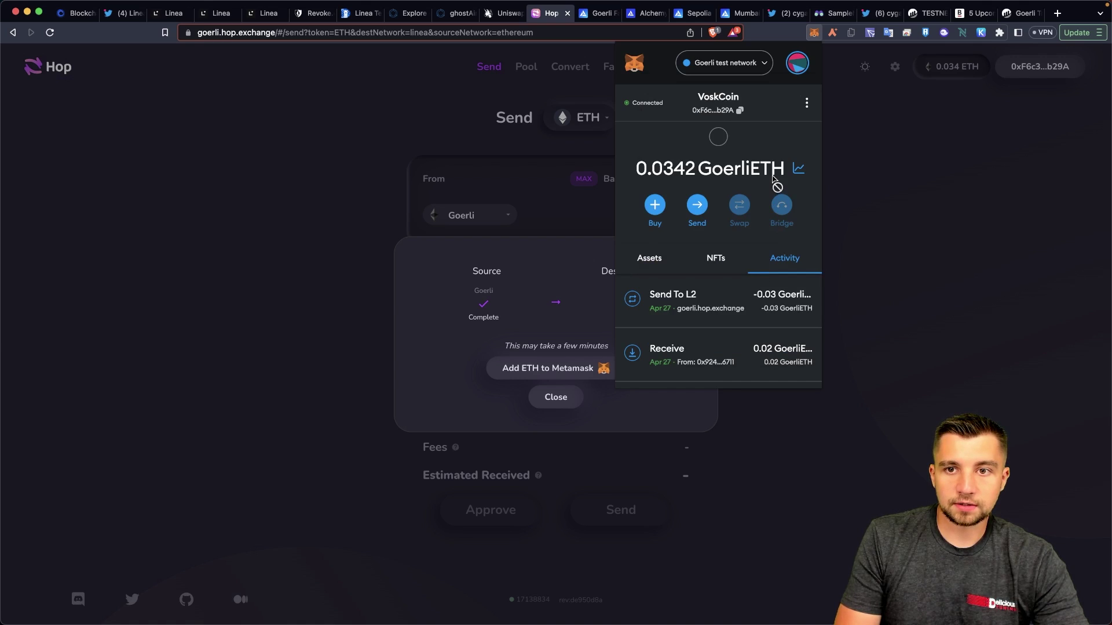
pyautogui.click(807, 103)
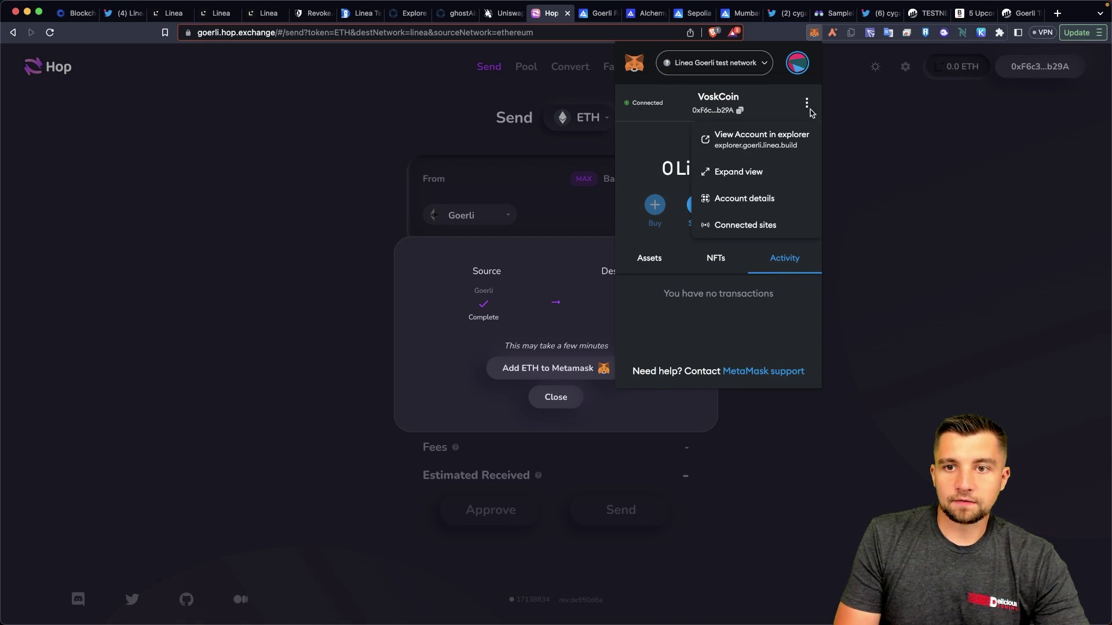
pyautogui.click(781, 149)
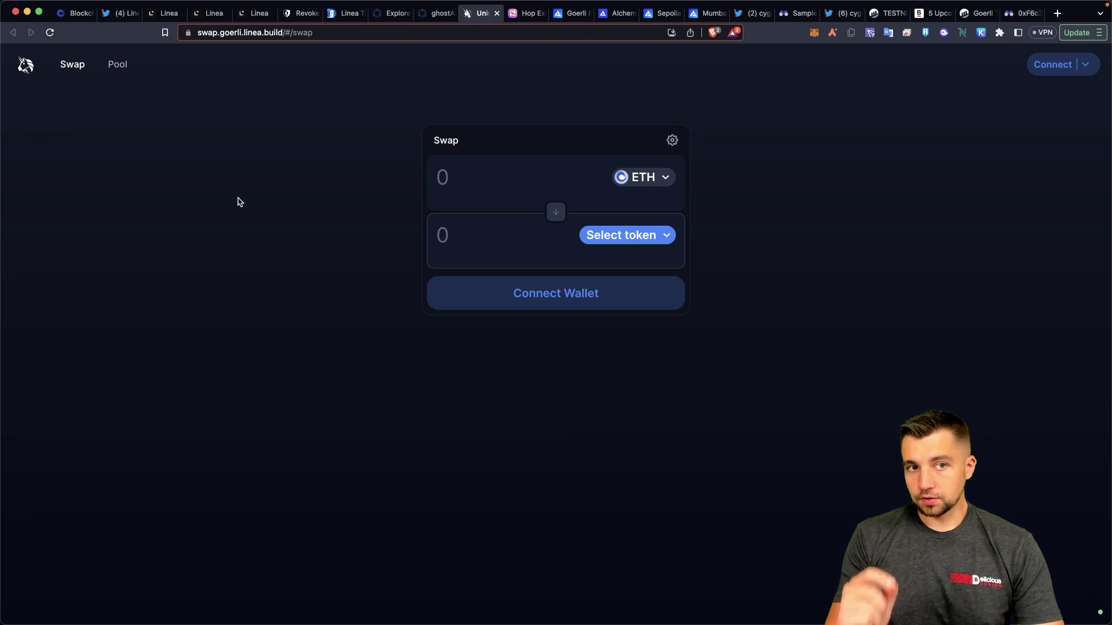
# Connect the VoskCoin MetaMask account to the Uniswap swap page for Linea Goerli
pyautogui.click(1037, 68)
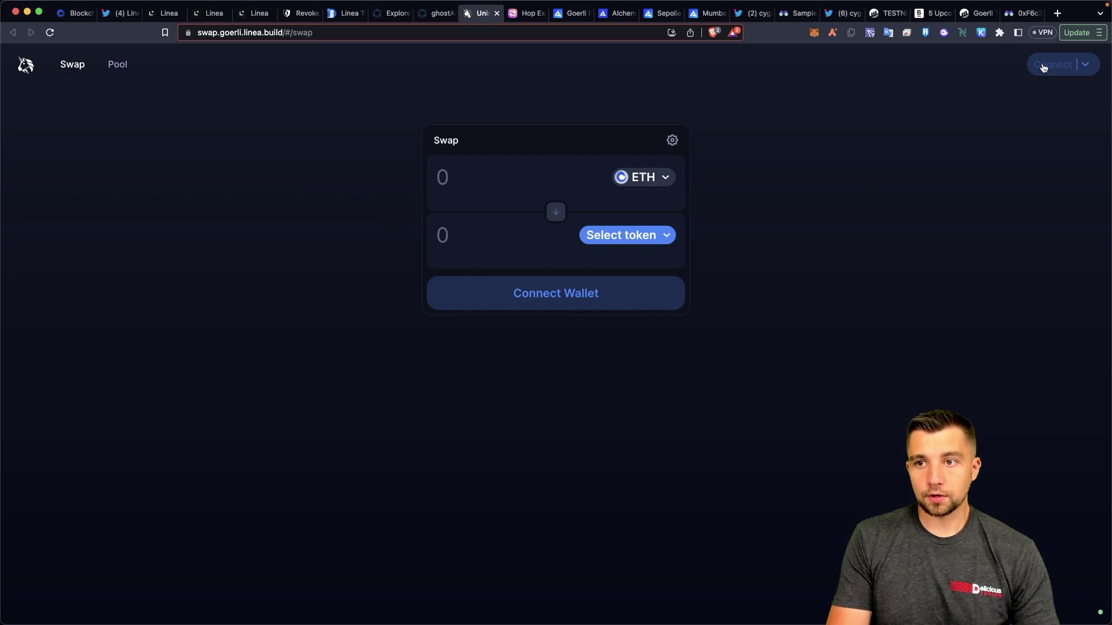
pyautogui.click(550, 326)
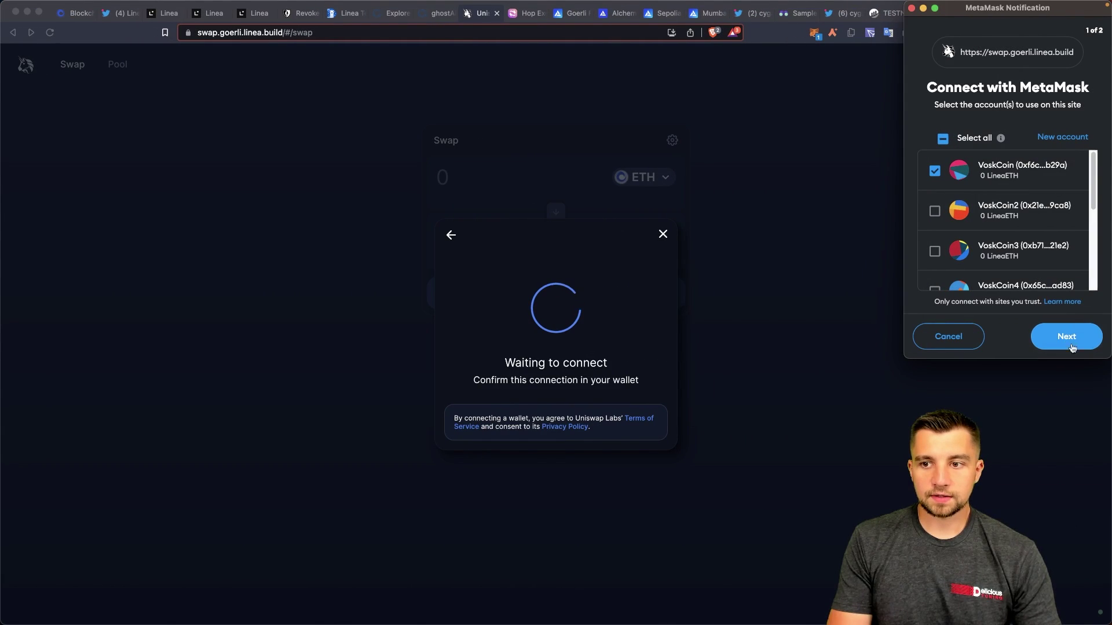
pyautogui.click(1070, 346)
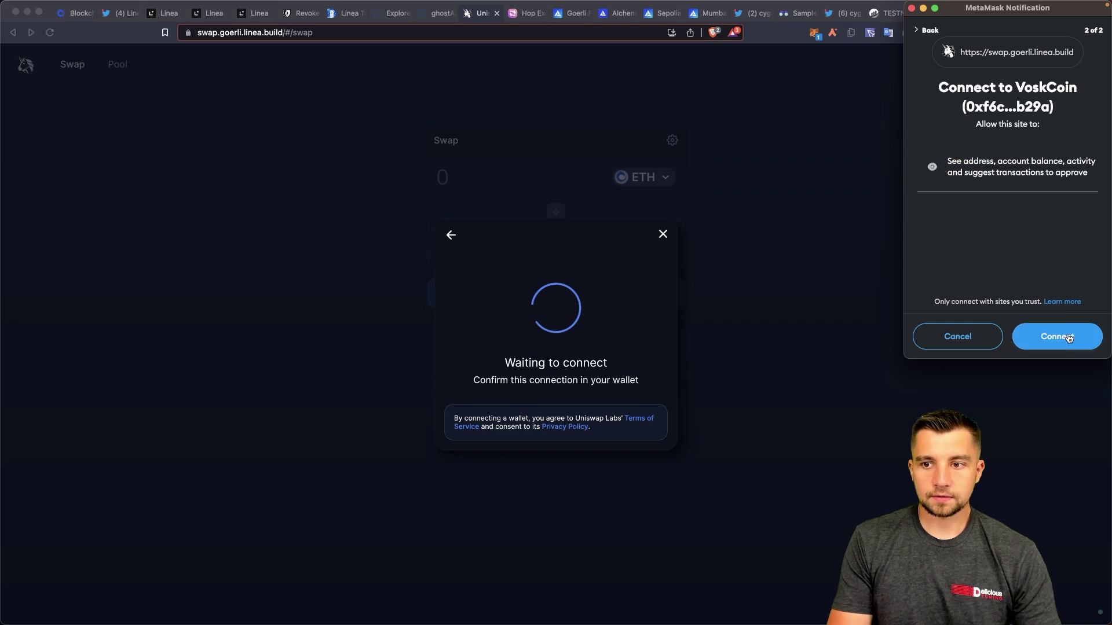
pyautogui.click(1060, 338)
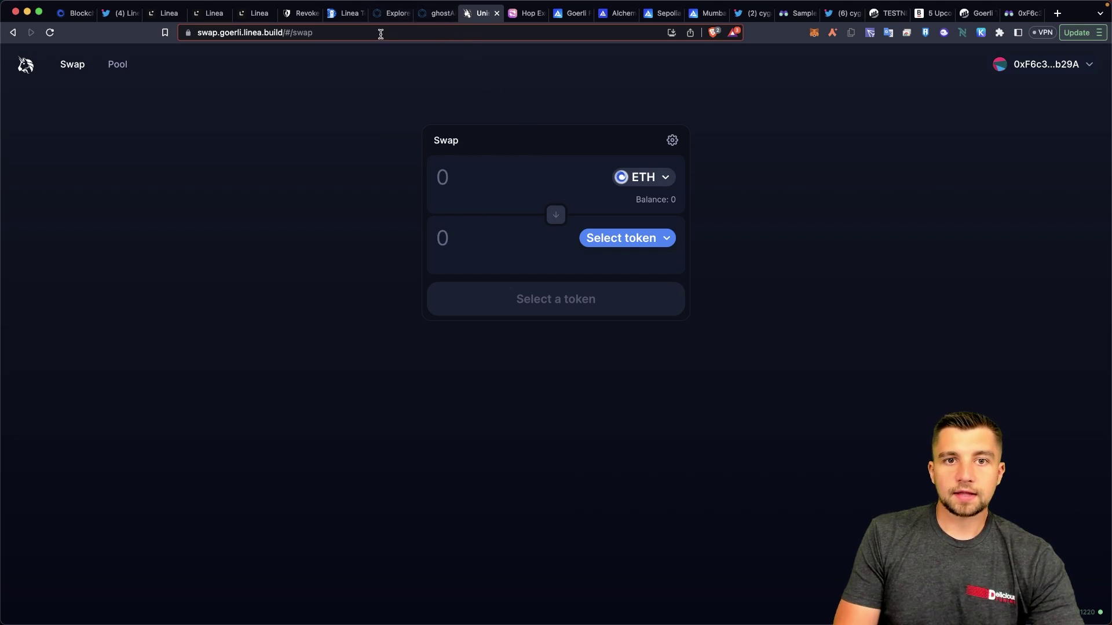
# Claim the free gNFT on Linea from the ghostAirdrop site and confirm the transaction in MetaMask
pyautogui.click(383, 16)
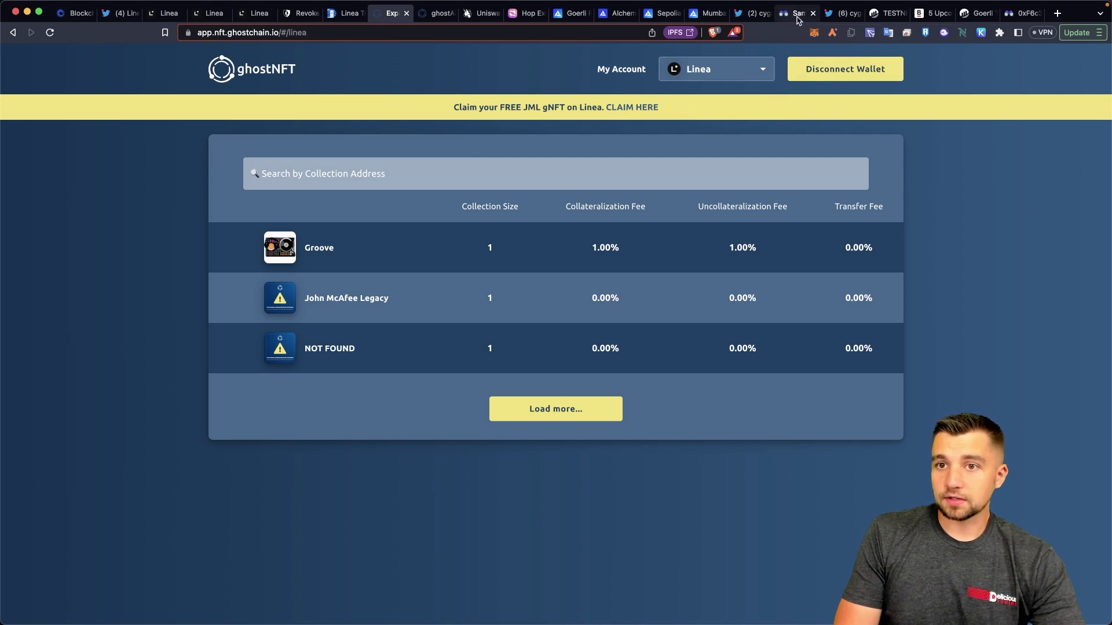
pyautogui.click(835, 16)
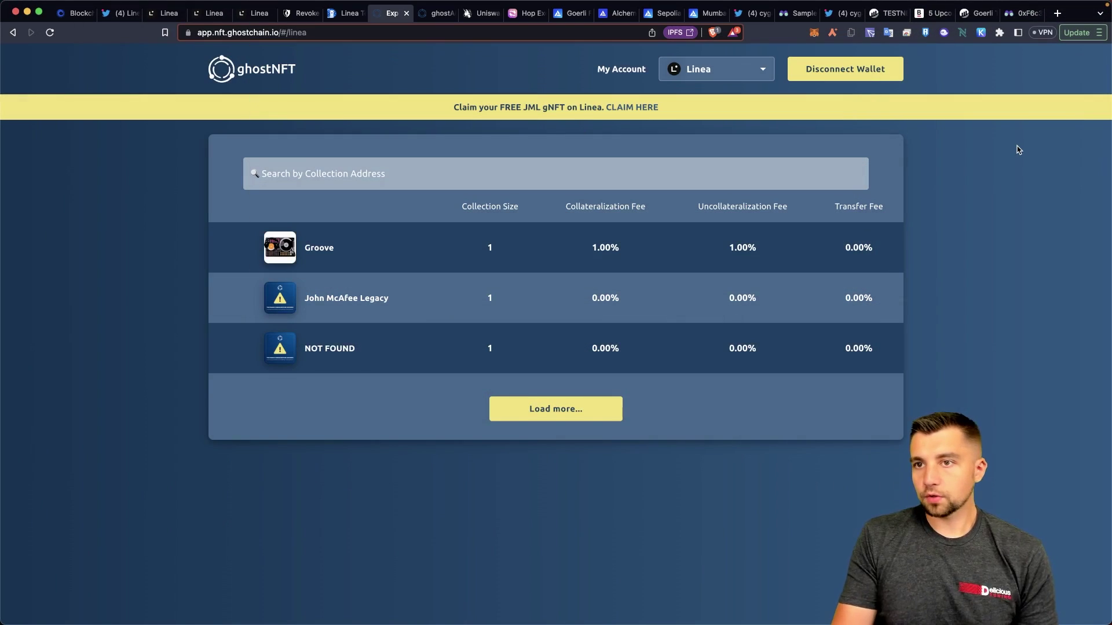
pyautogui.click(436, 14)
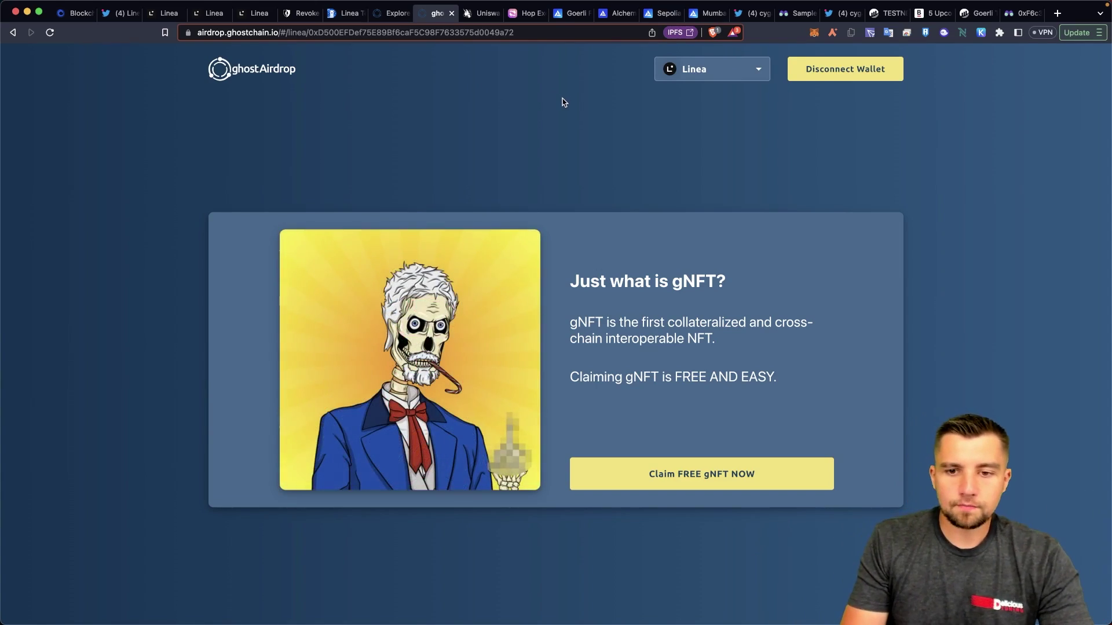
pyautogui.click(701, 486)
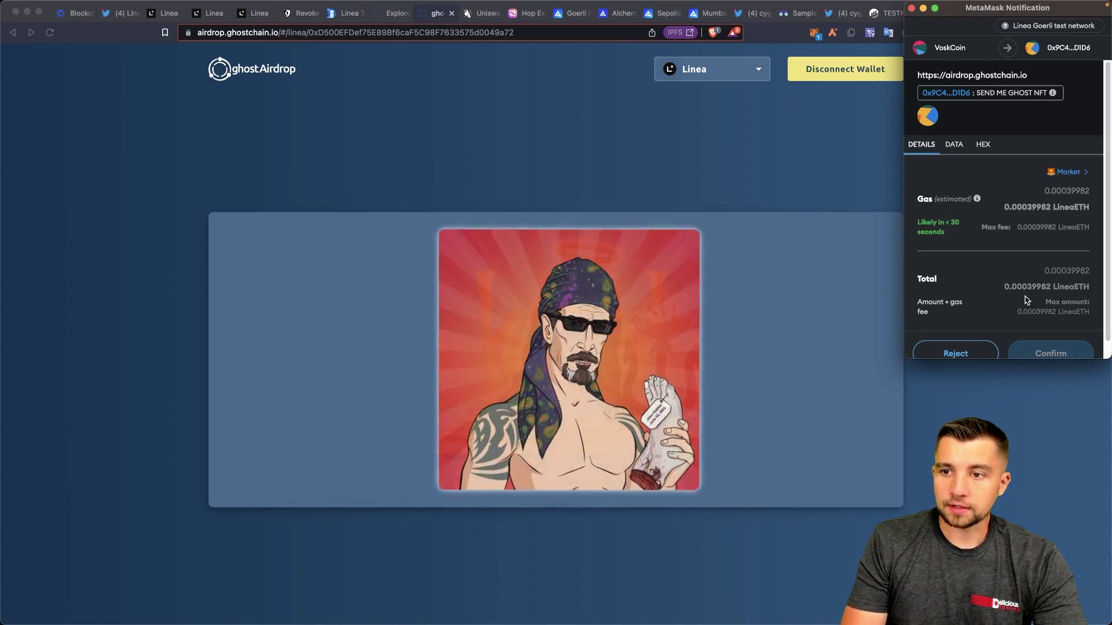
pyautogui.scroll(-1, 1031, 304)
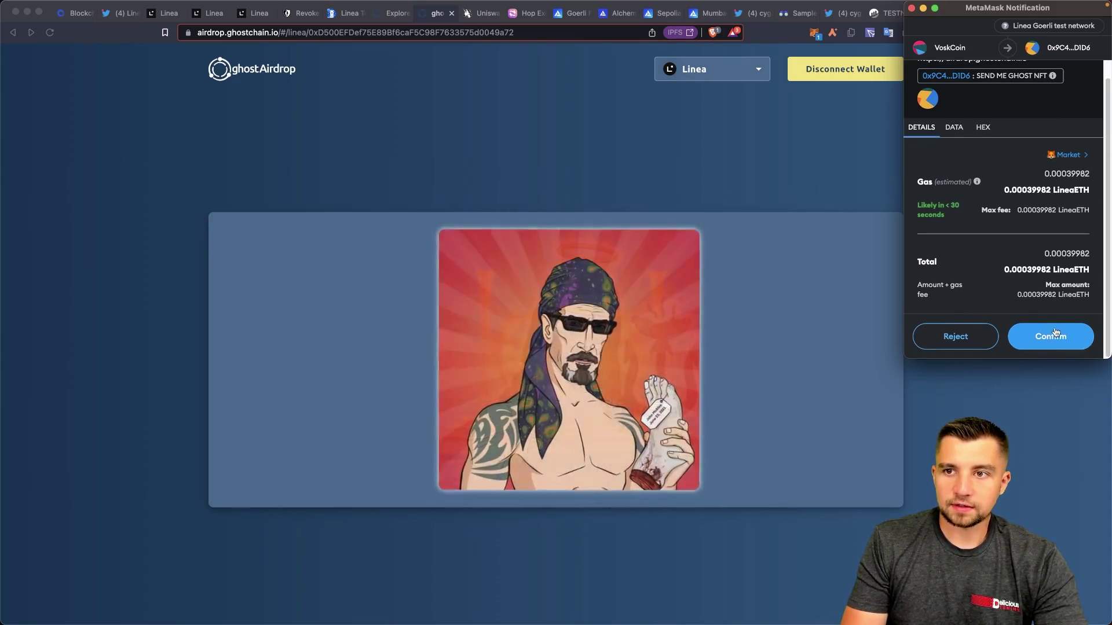
pyautogui.scroll(1, 1055, 332)
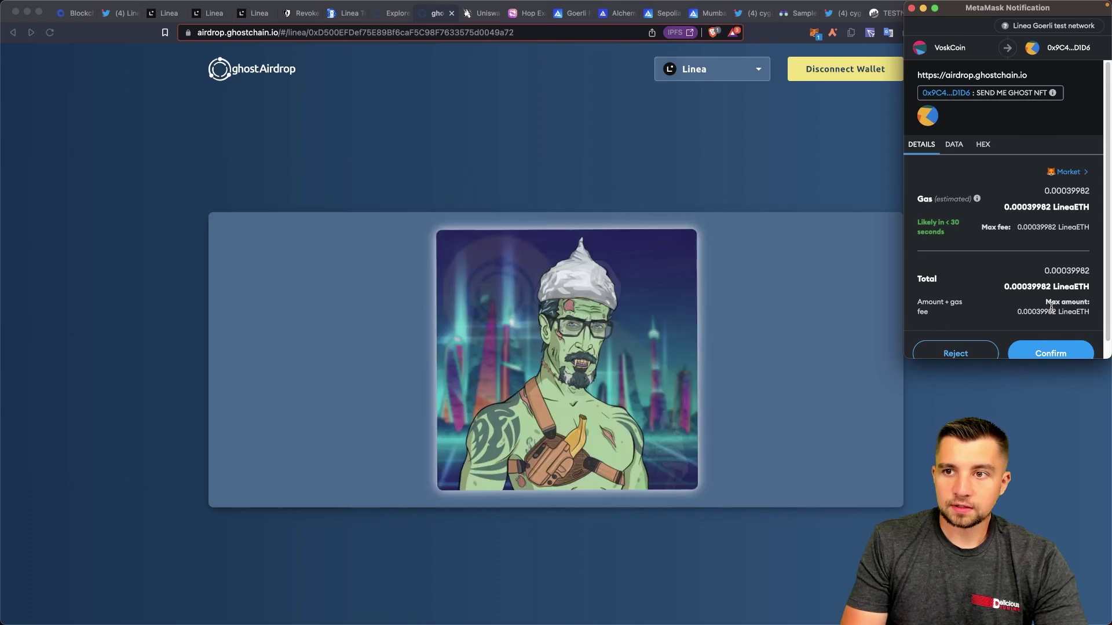
pyautogui.click(1063, 355)
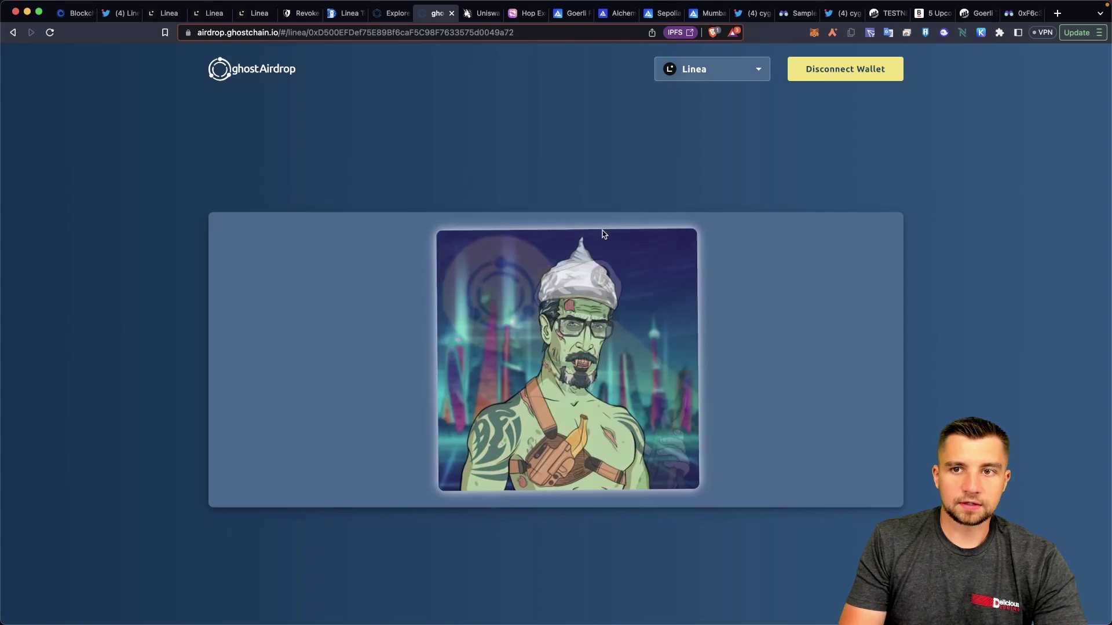
# Look through the project list on Linea's explore page for the ghostNFT listing
pyautogui.click(387, 17)
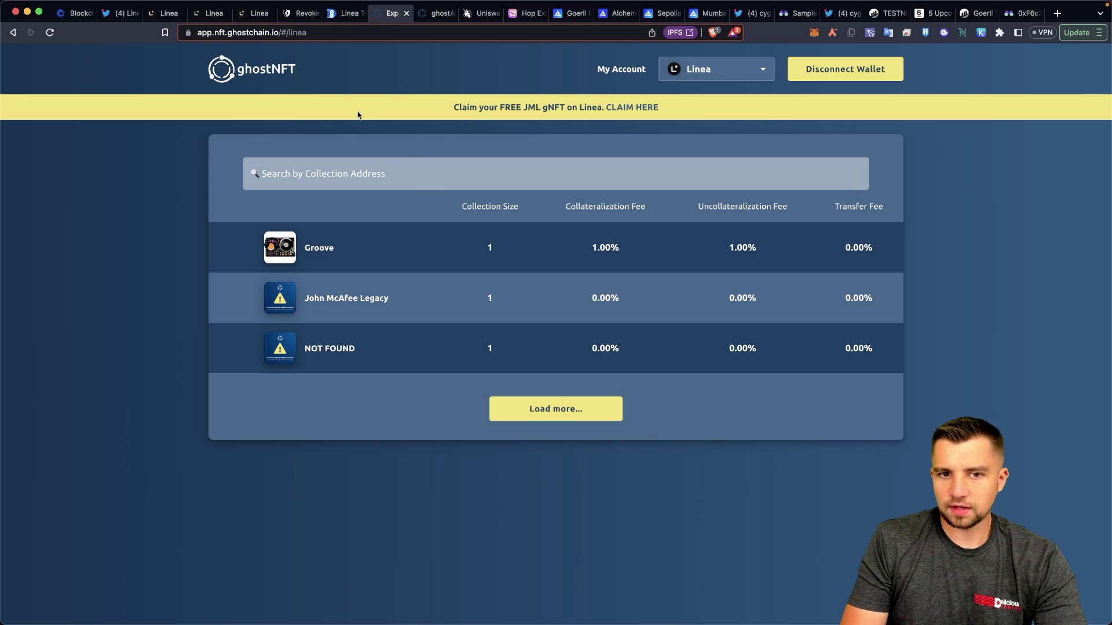
pyautogui.click(266, 18)
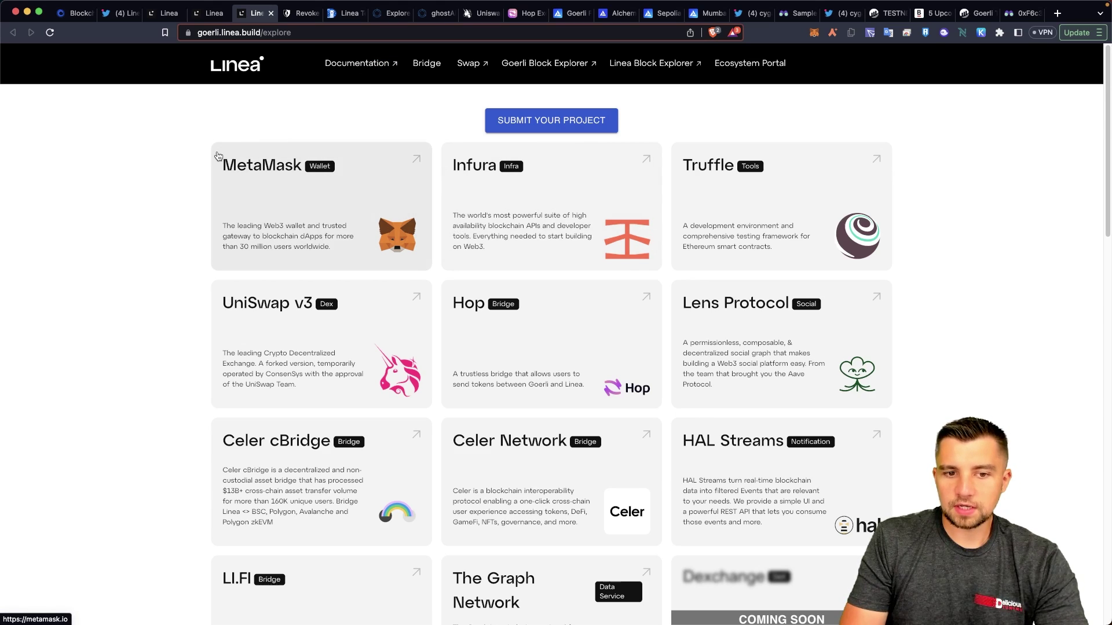
pyautogui.scroll(-10, 165, 212)
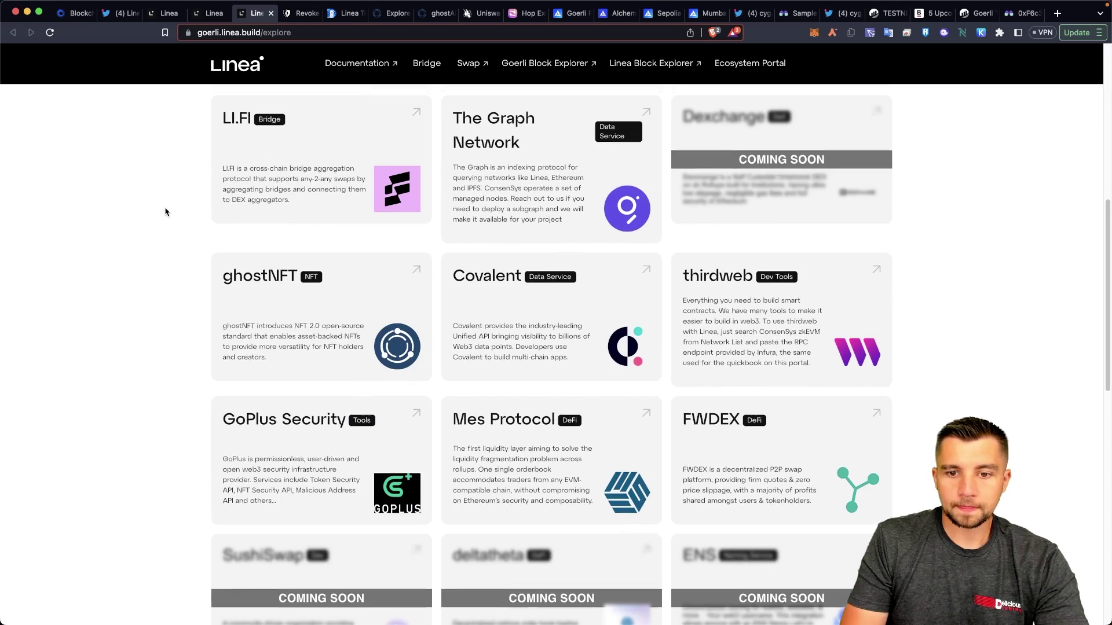
pyautogui.scroll(-5, 167, 218)
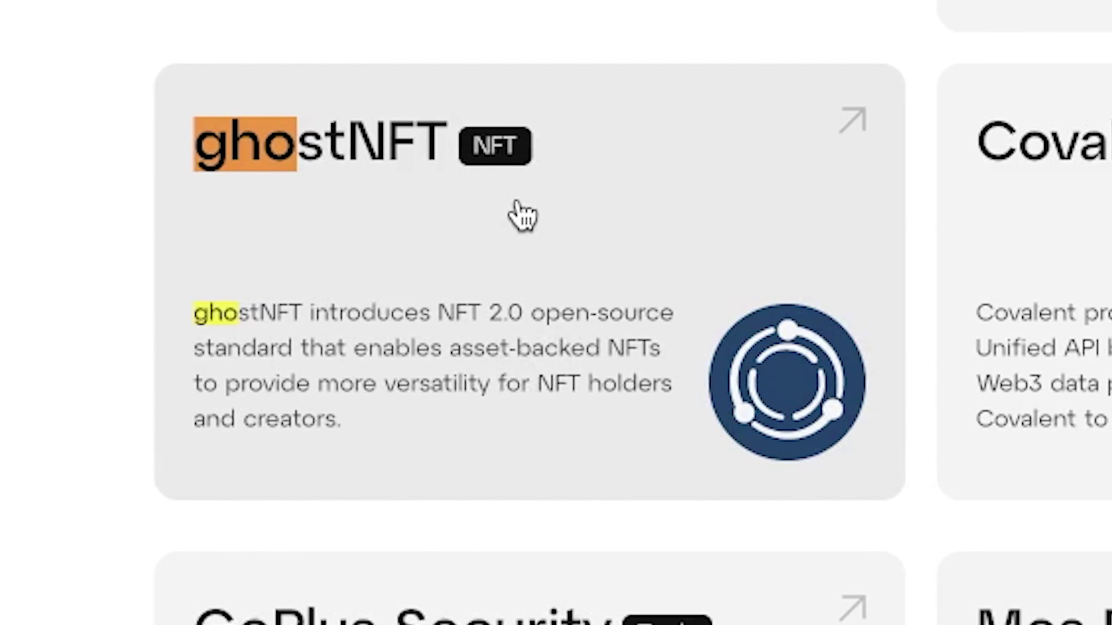
# Return to the ghostAirdrop page and open the claimed NFT's profile on ghostNFT
pyautogui.press('Escape')
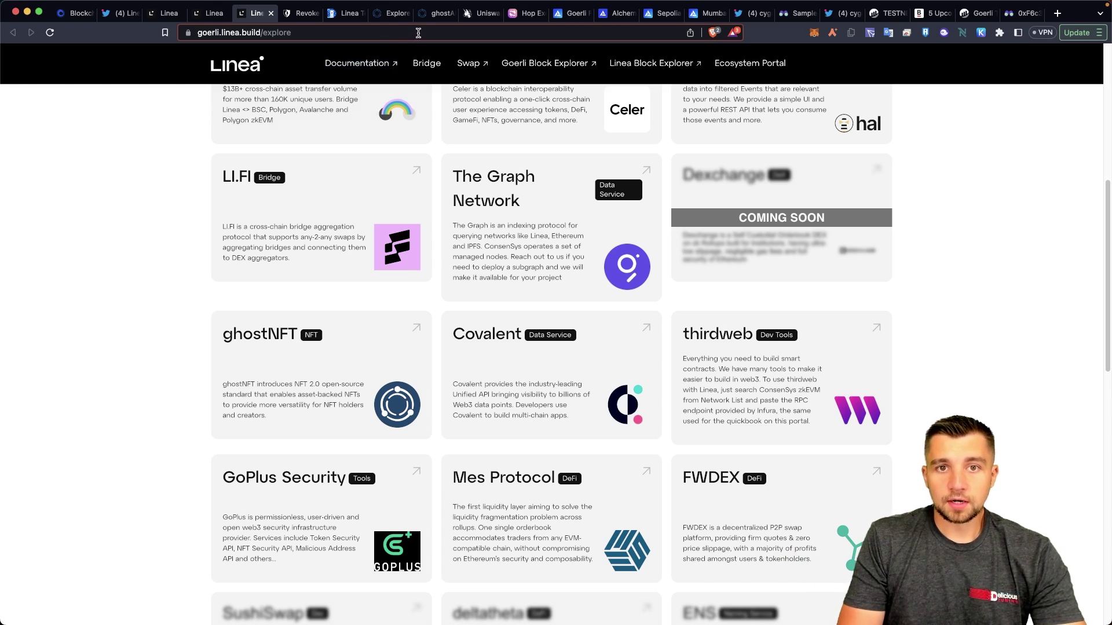
pyautogui.click(435, 14)
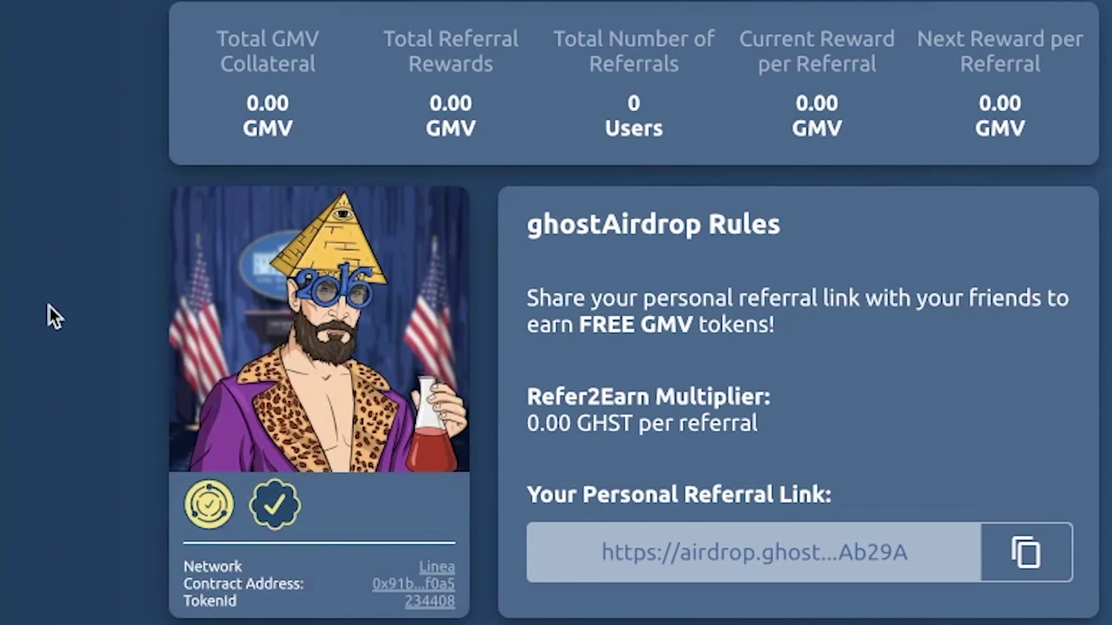
pyautogui.moveTo(299, 388)
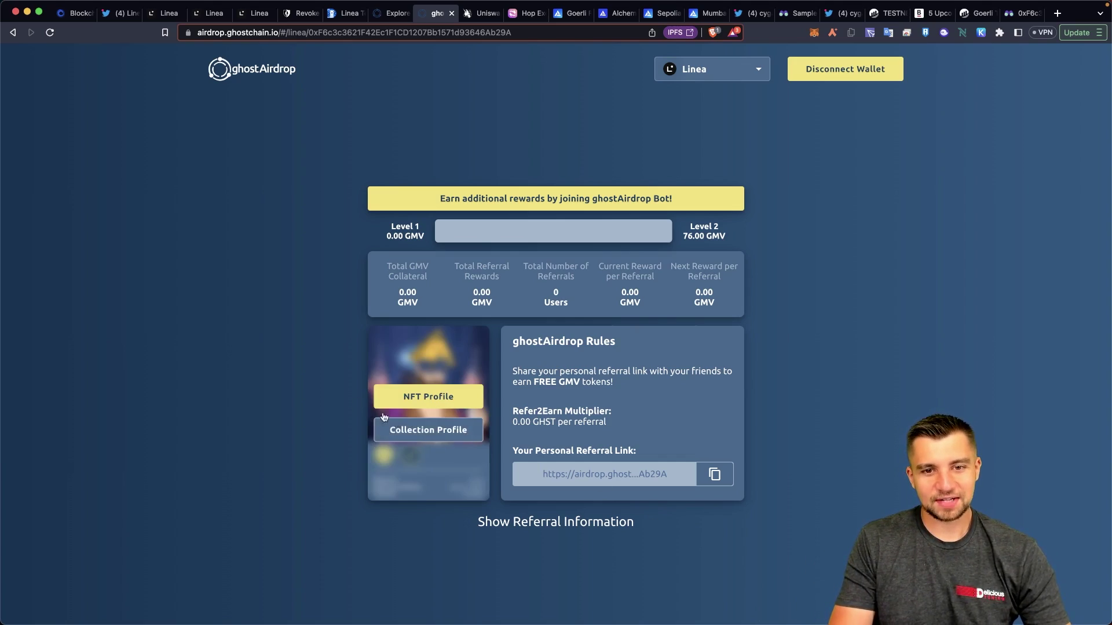
pyautogui.click(393, 402)
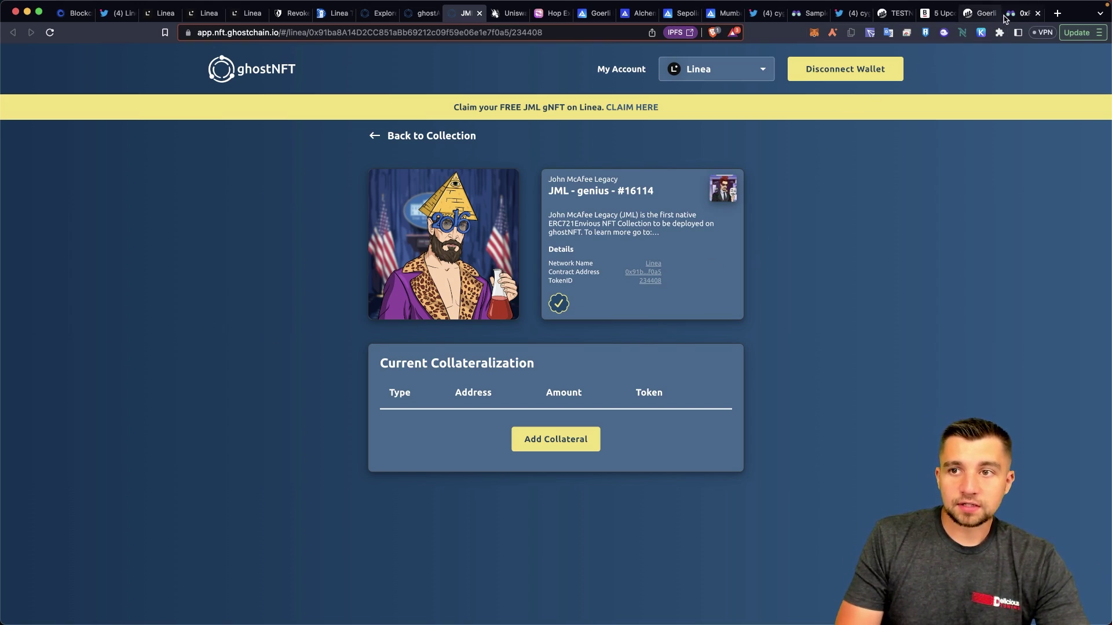
# Reload the account's address page in the Linea block explorer and list the tokens it holds
pyautogui.click(1019, 13)
pyautogui.scroll(3, 283, 205)
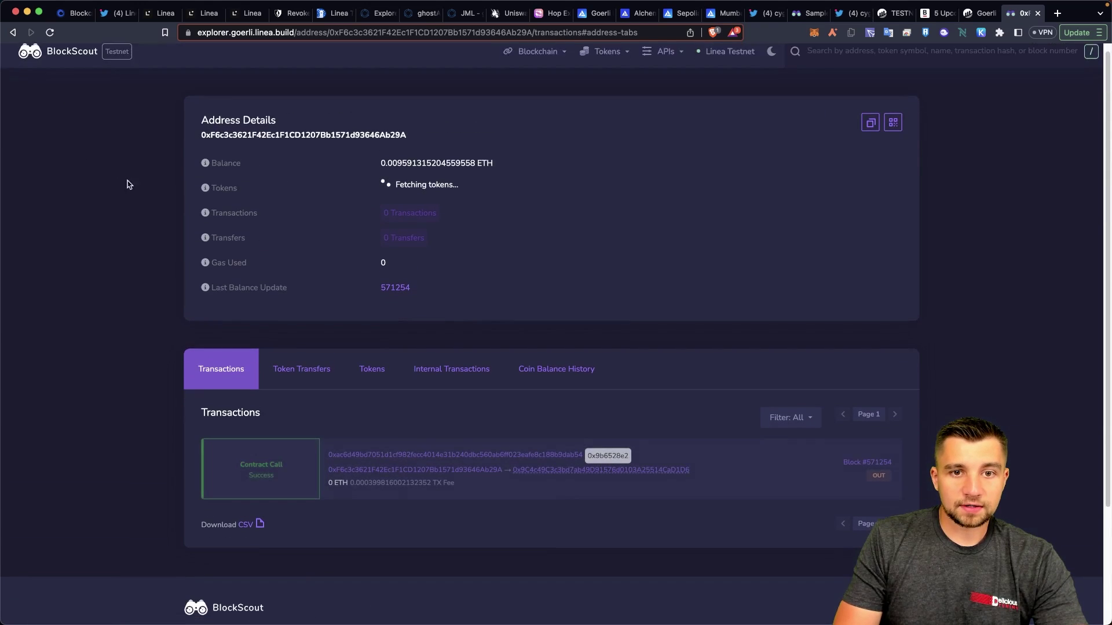
pyautogui.click(50, 33)
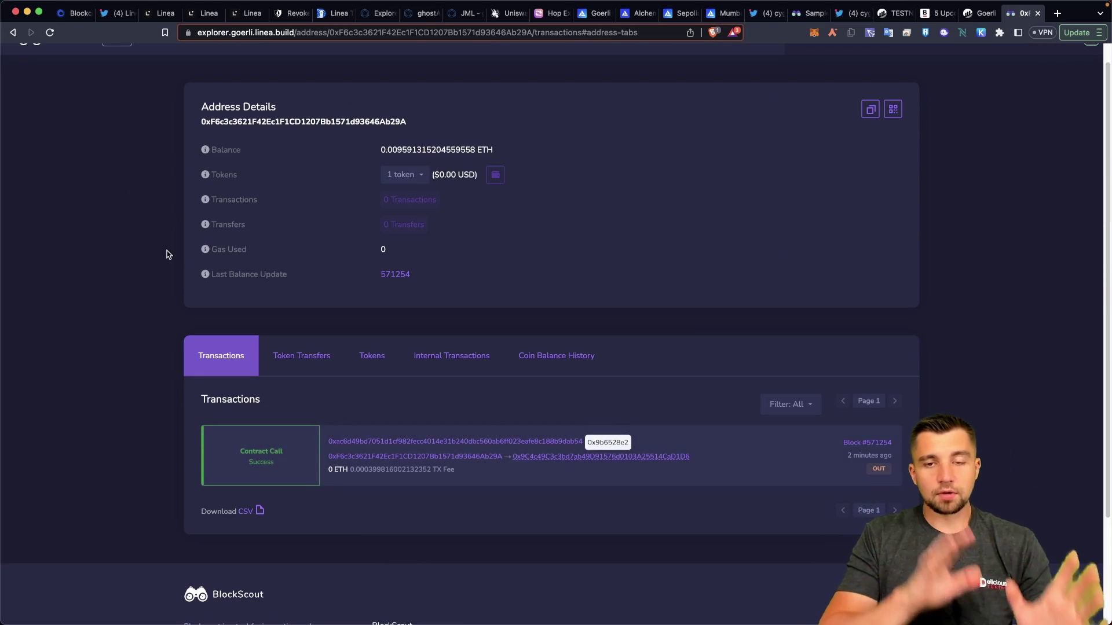
pyautogui.scroll(1, 166, 254)
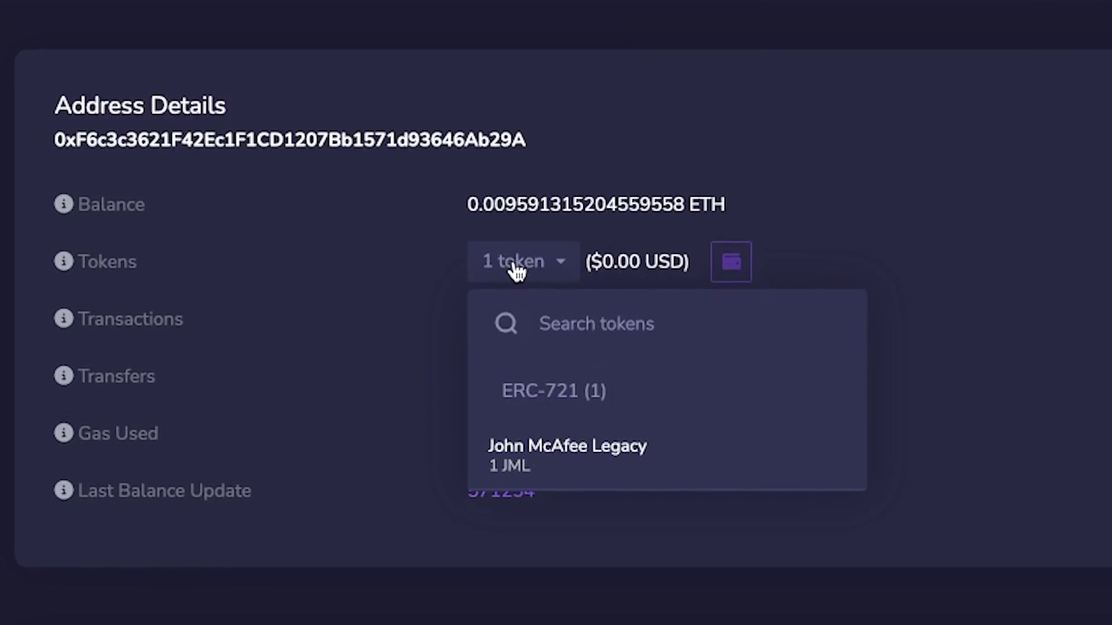
pyautogui.click(401, 198)
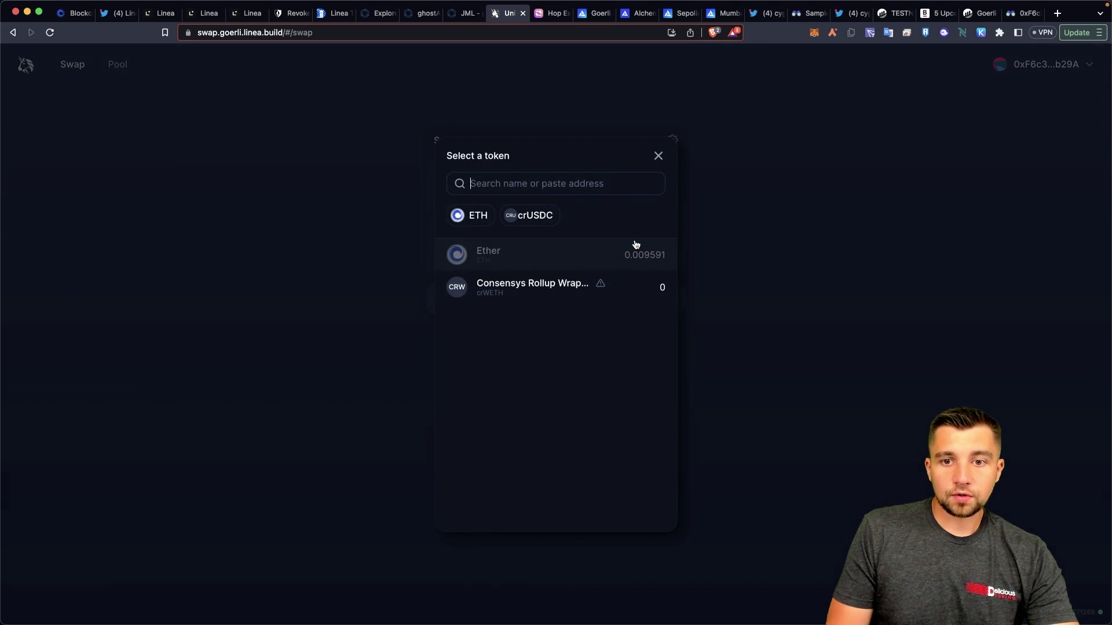
# Wrap .001 ETH into crWETH on the Uniswap swap page, accepting the token warning and confirming the deposit in MetaMask
pyautogui.click(547, 286)
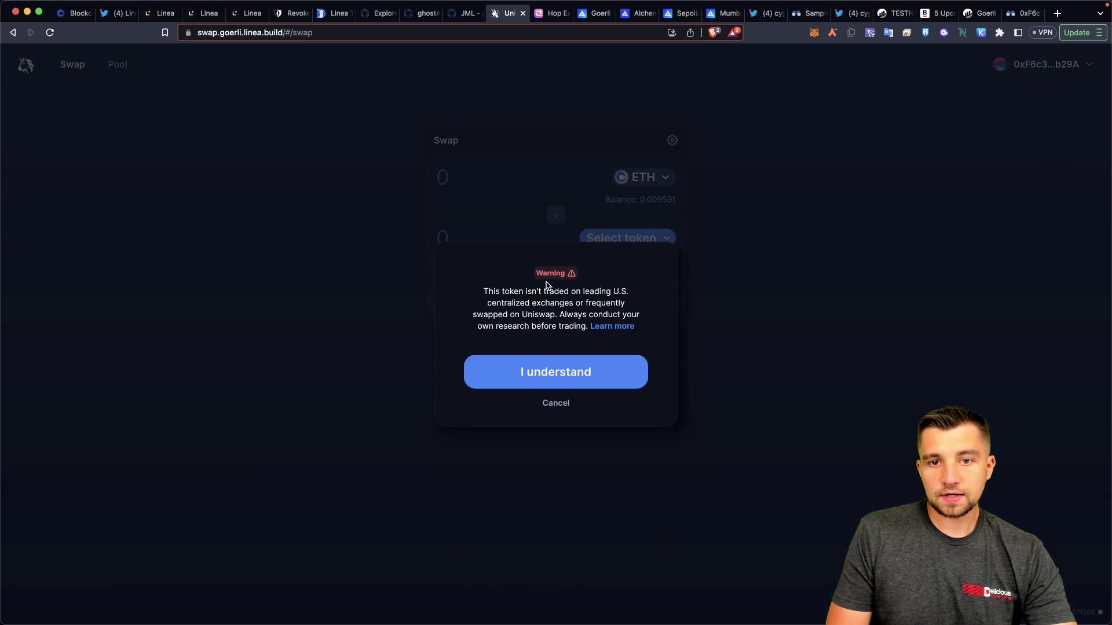
pyautogui.click(562, 401)
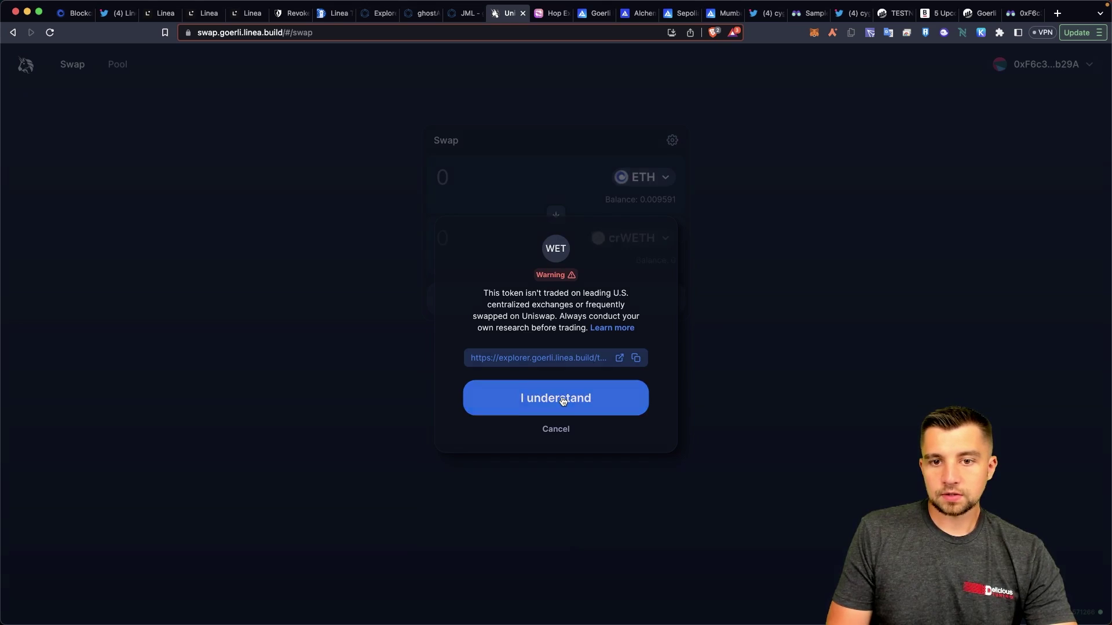
pyautogui.click(513, 186)
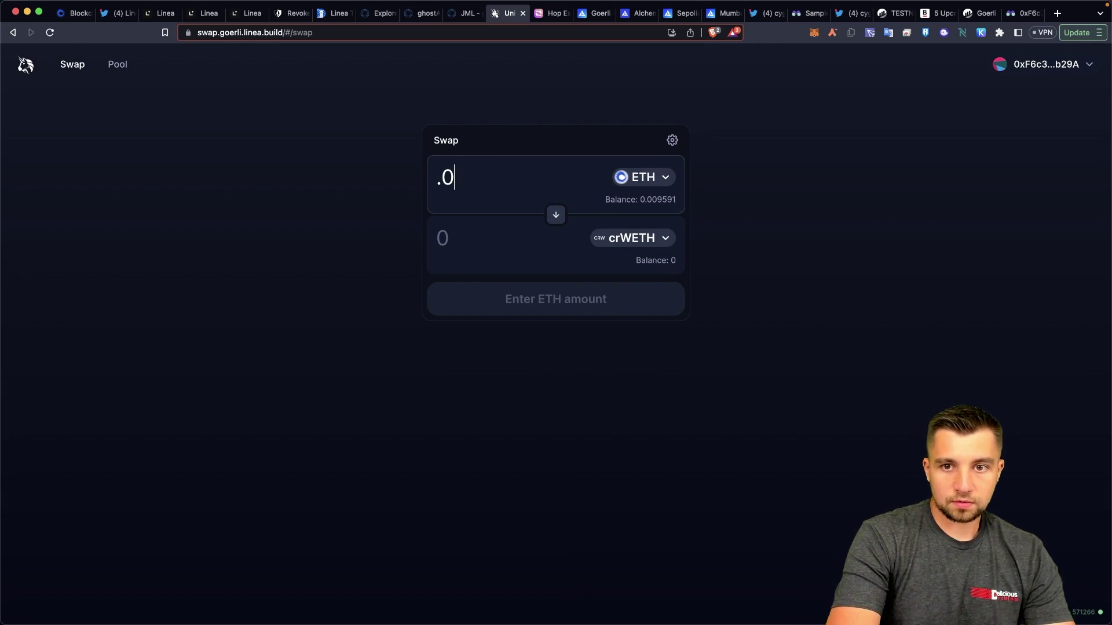
pyautogui.write('.001')
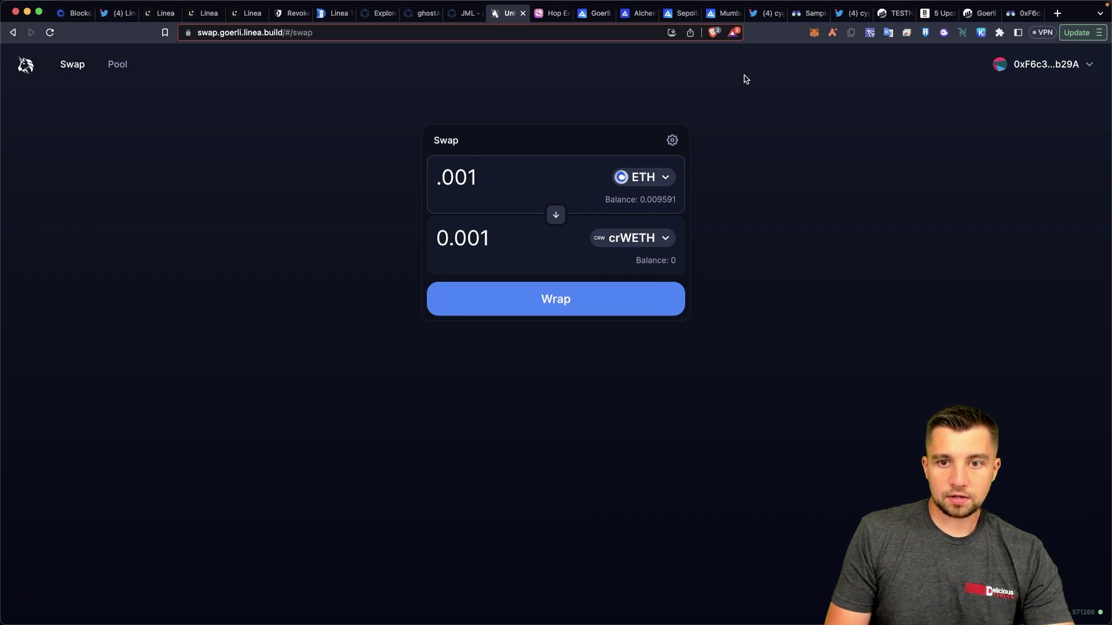
pyautogui.click(563, 313)
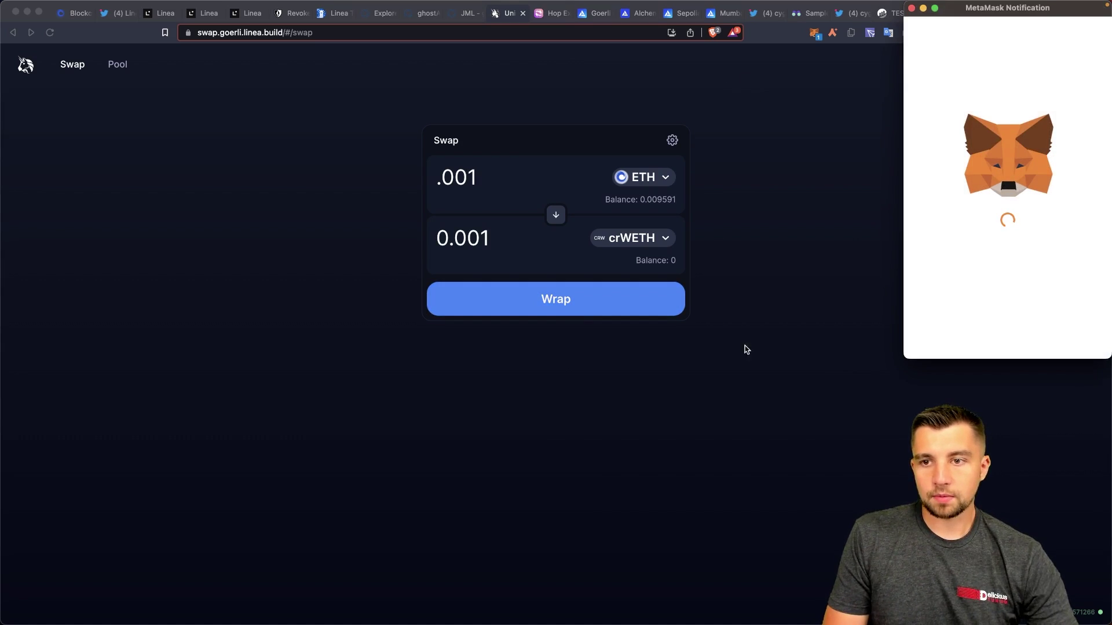
pyautogui.scroll(-1, 1006, 264)
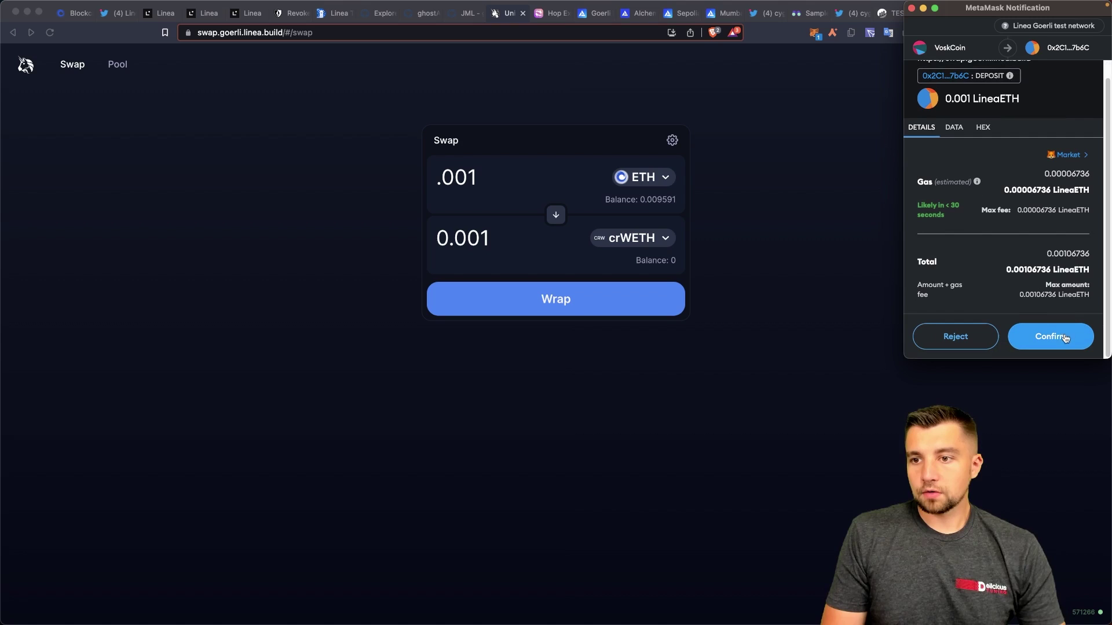
pyautogui.click(1068, 341)
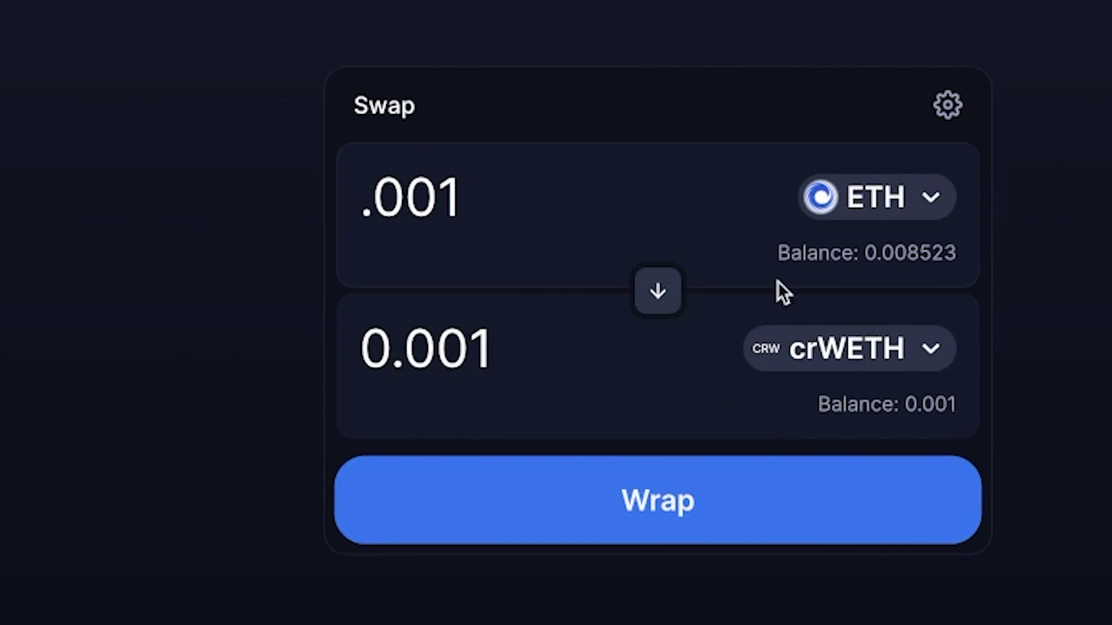
# Reverse the swap direction to pay with 0.001 crWETH and choose crUSDC as the token to receive
pyautogui.click(640, 238)
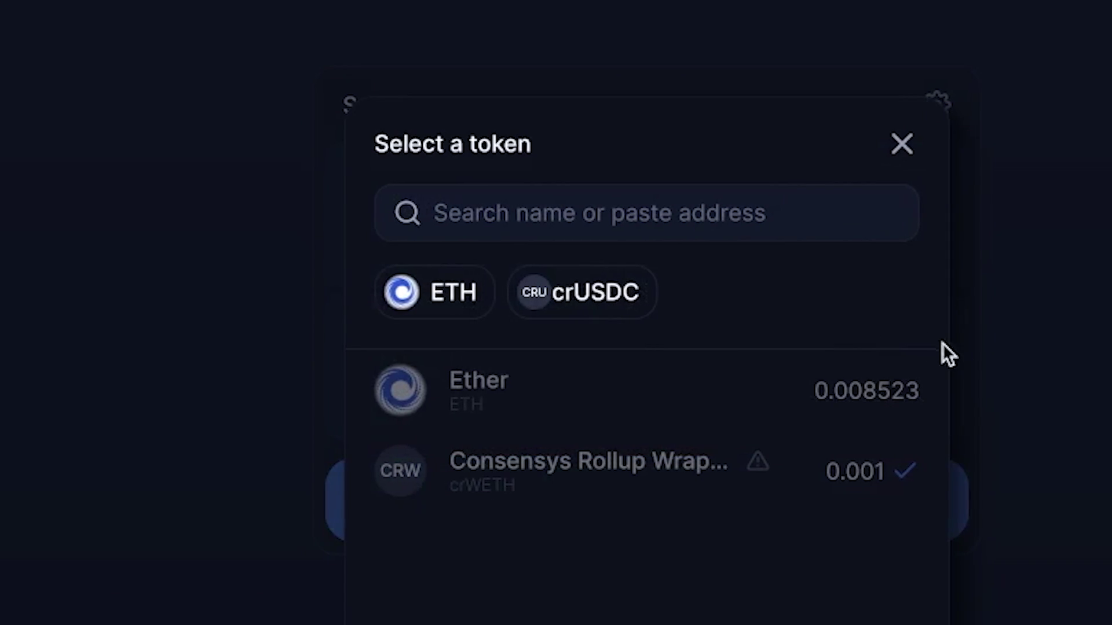
pyautogui.click(945, 354)
pyautogui.click(657, 304)
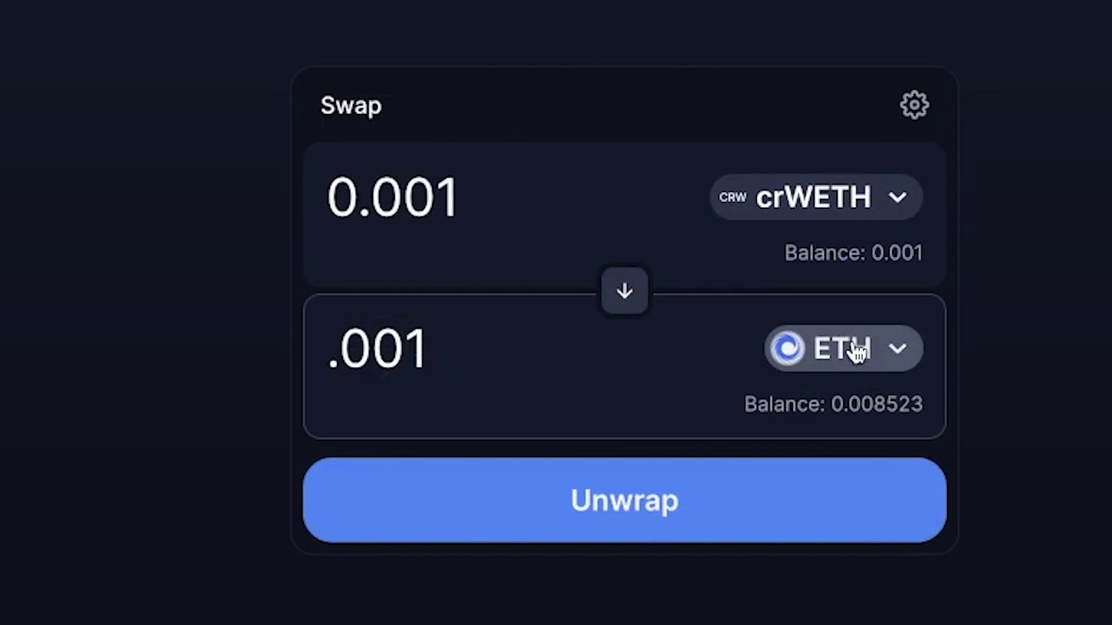
pyautogui.click(855, 348)
pyautogui.click(559, 291)
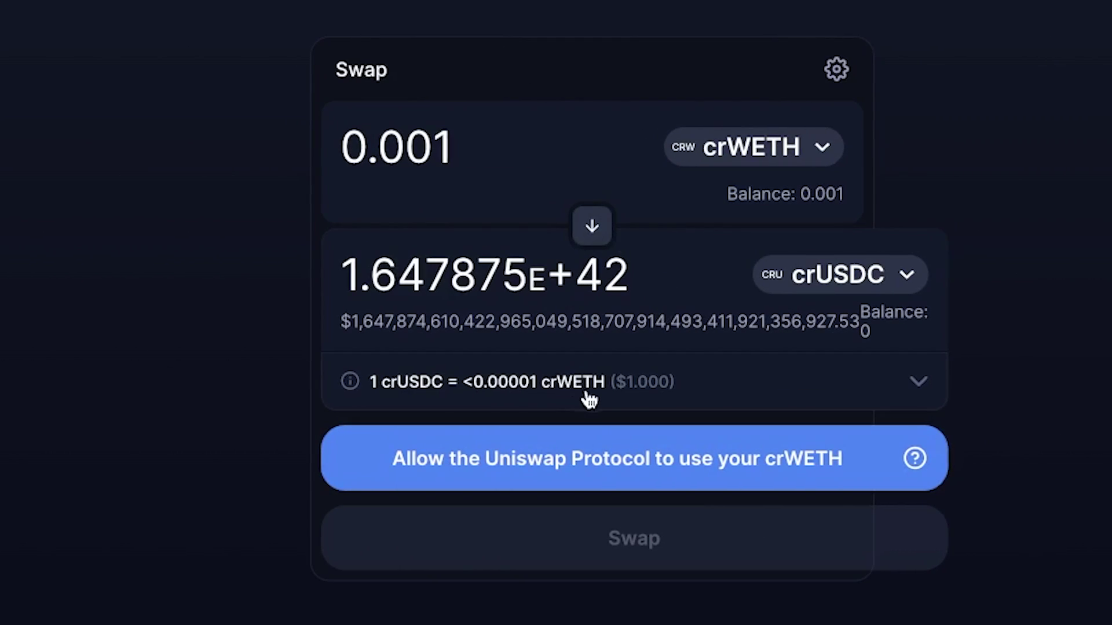
# Allow the Uniswap Protocol to use crWETH, approving the site's default spending cap in MetaMask
pyautogui.click(778, 454)
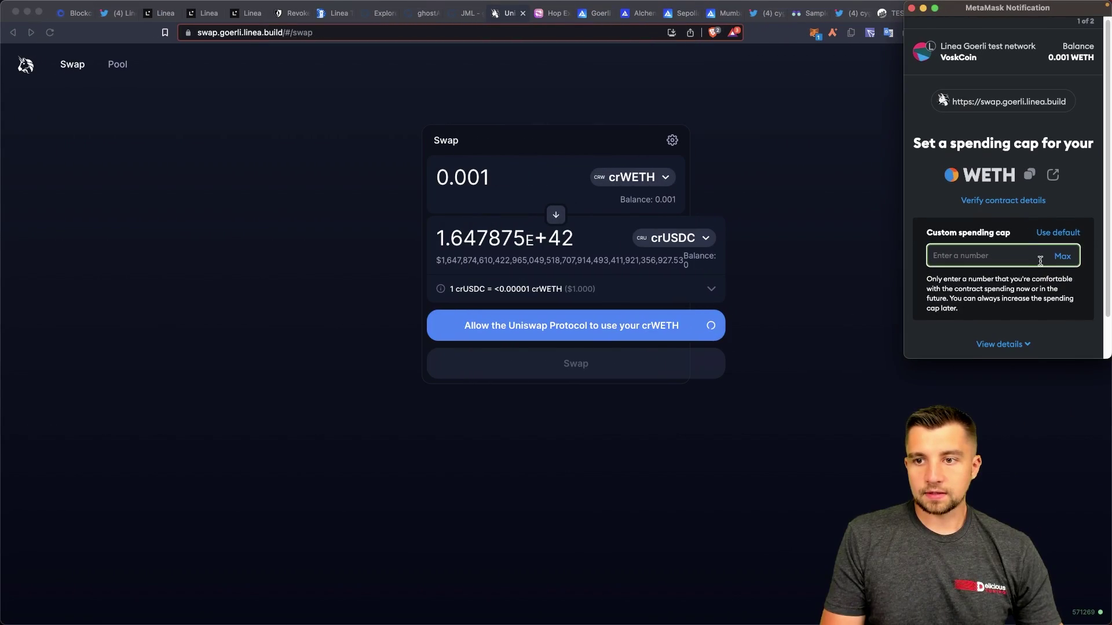
pyautogui.click(1054, 258)
pyautogui.scroll(-2, 1055, 259)
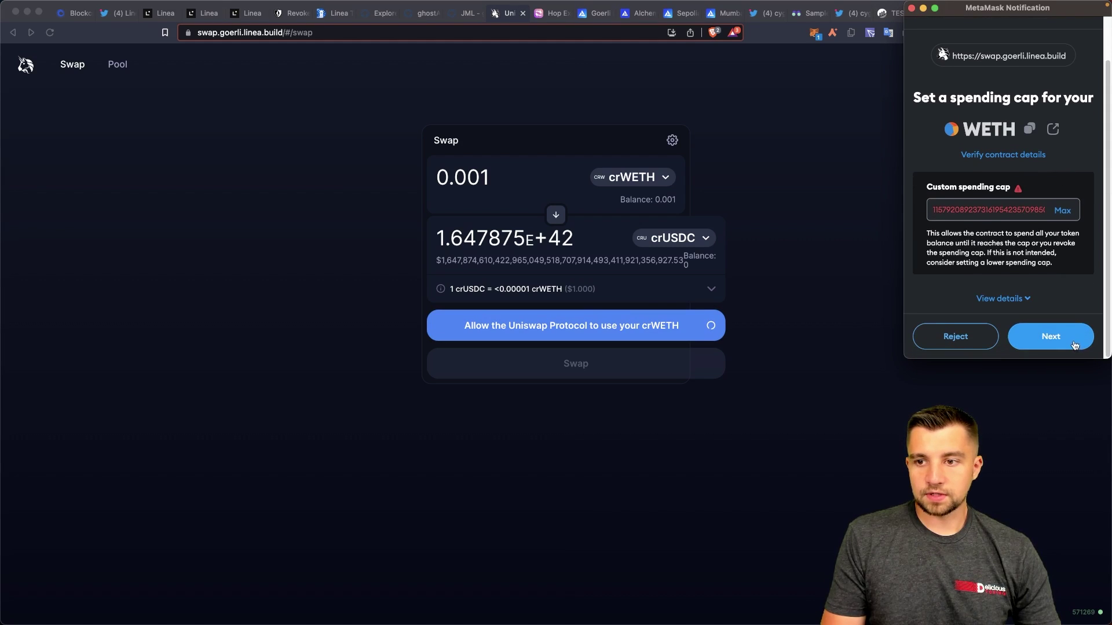
pyautogui.click(1070, 341)
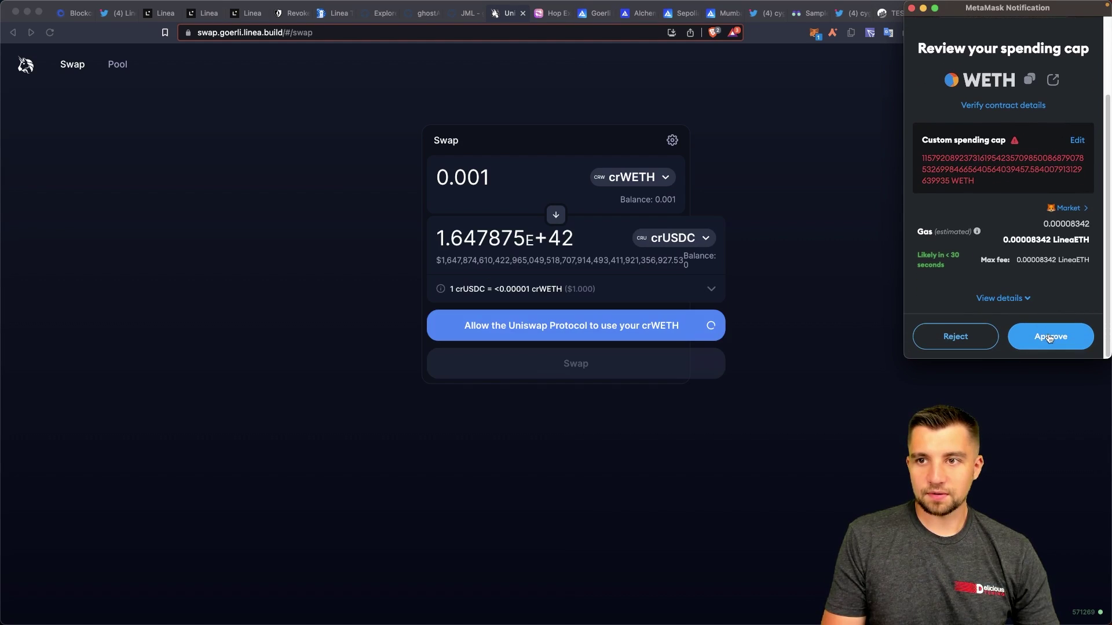
pyautogui.click(1049, 339)
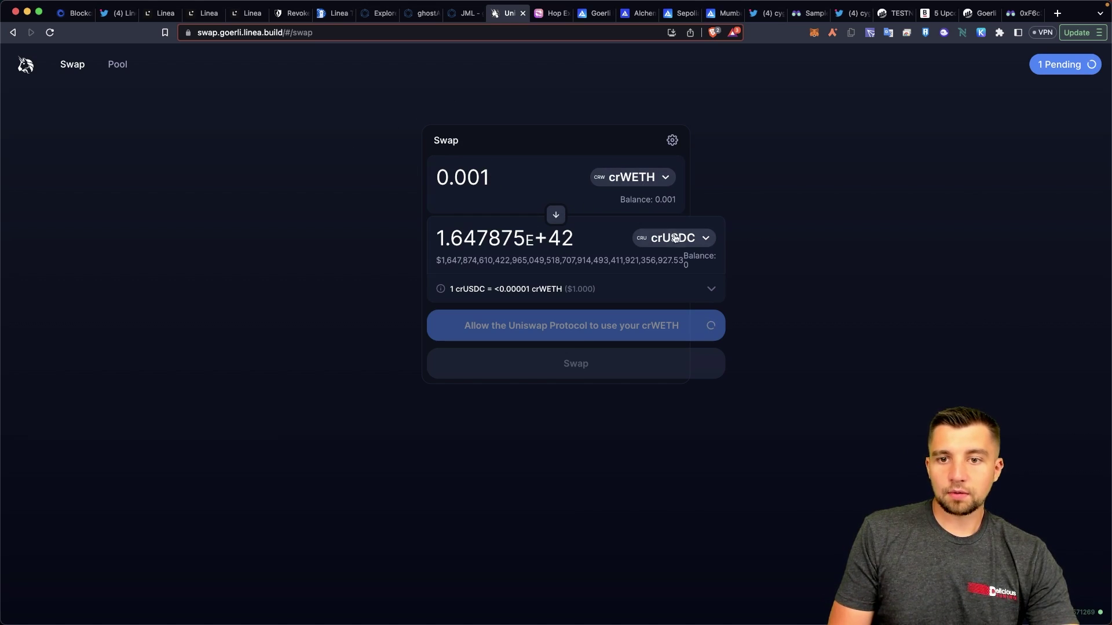
# Set the pair back to ETH and crWETH, wrap another 0.001 ETH, and confirm the transaction in MetaMask
pyautogui.click(635, 184)
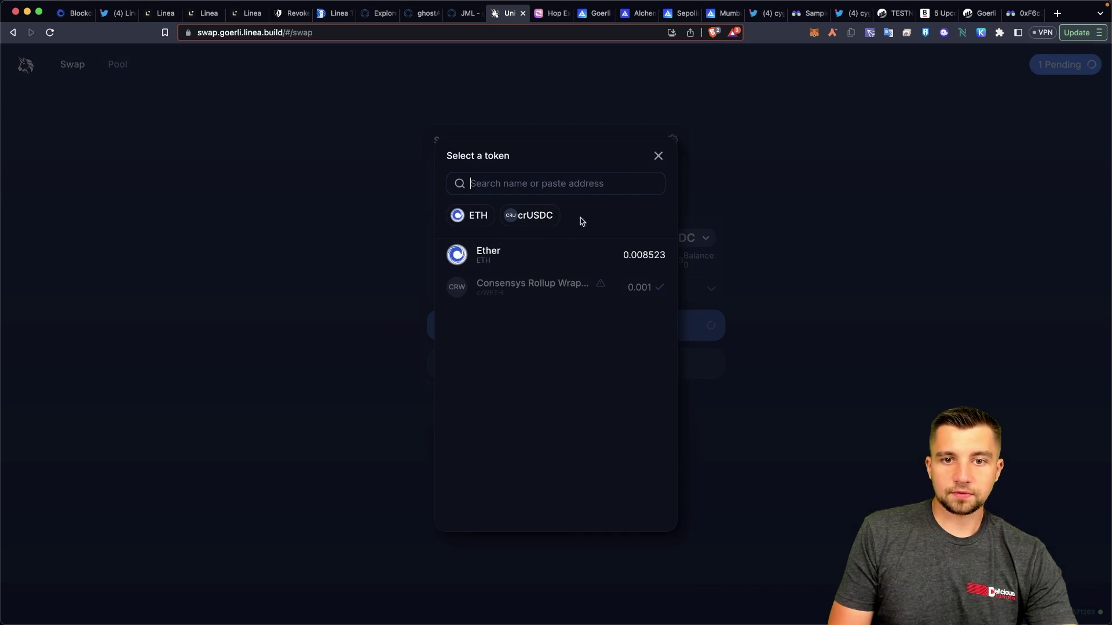
pyautogui.click(539, 250)
pyautogui.click(672, 240)
pyautogui.click(537, 285)
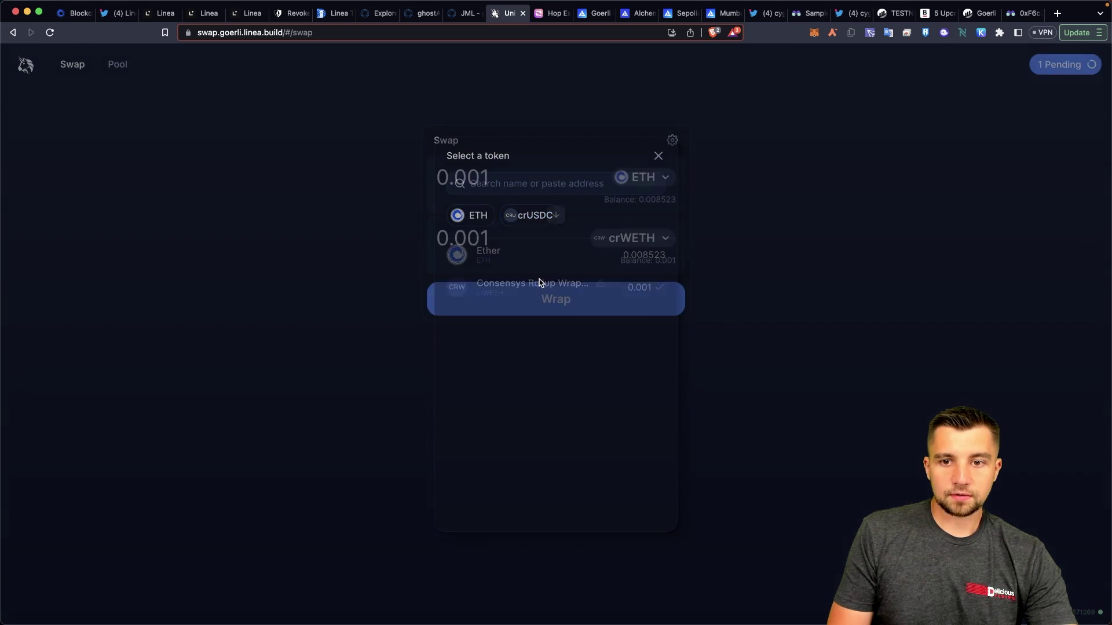
pyautogui.click(564, 299)
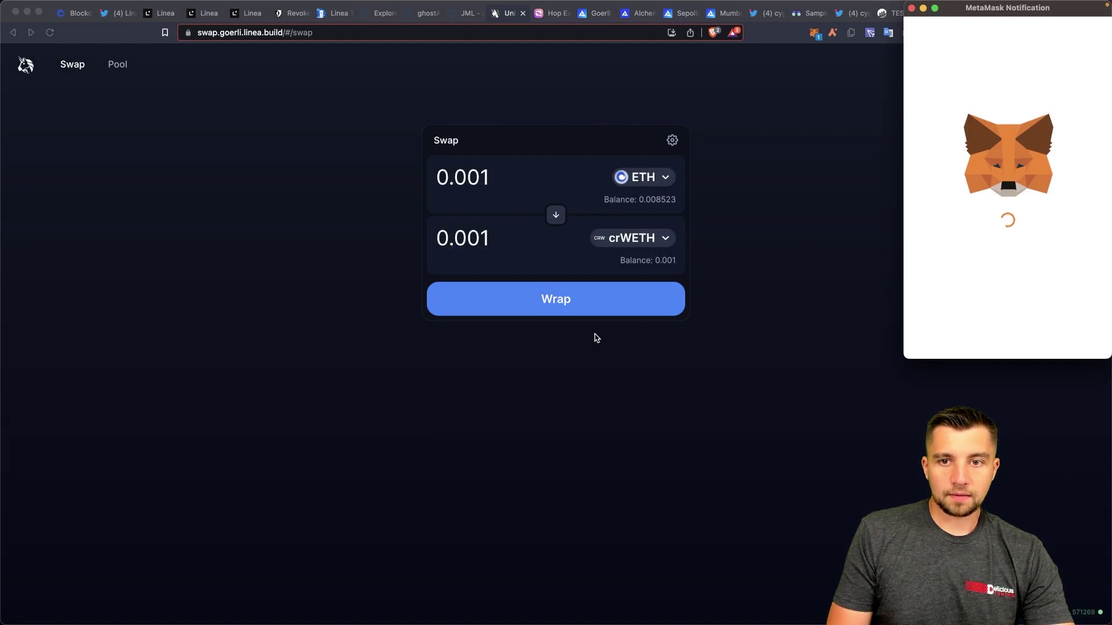
pyautogui.scroll(-5, 1039, 301)
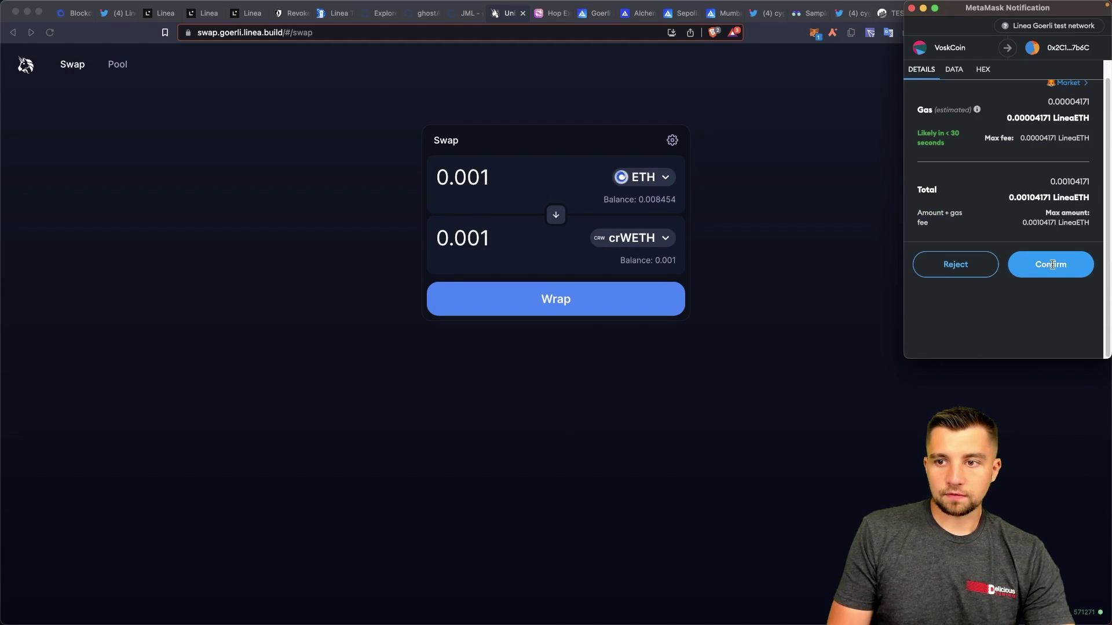
pyautogui.click(1060, 337)
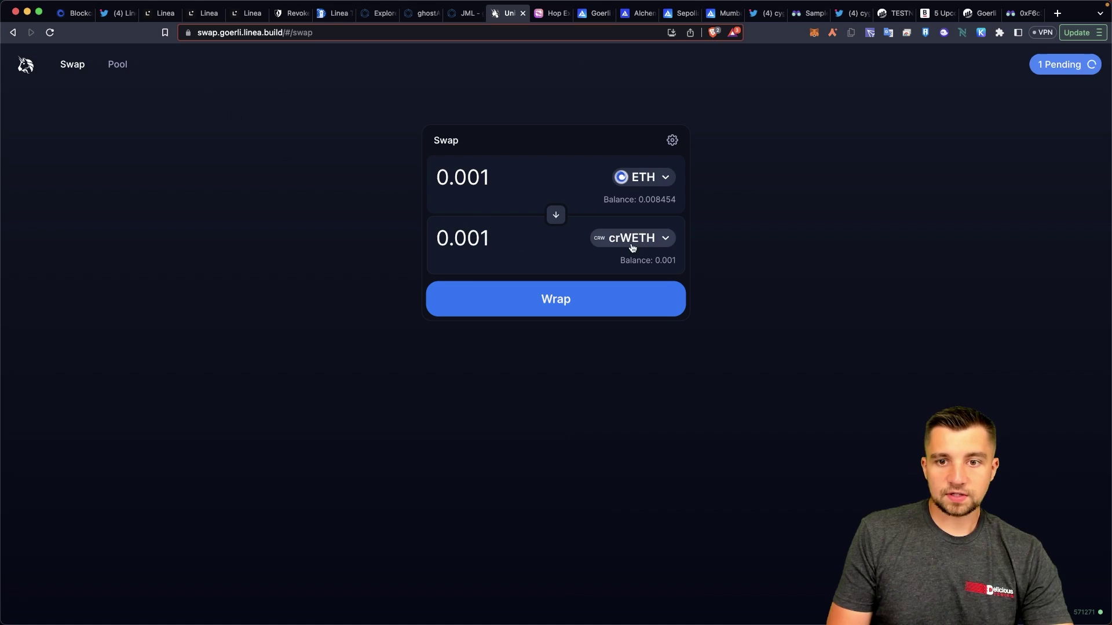
pyautogui.click(119, 66)
pyautogui.click(759, 140)
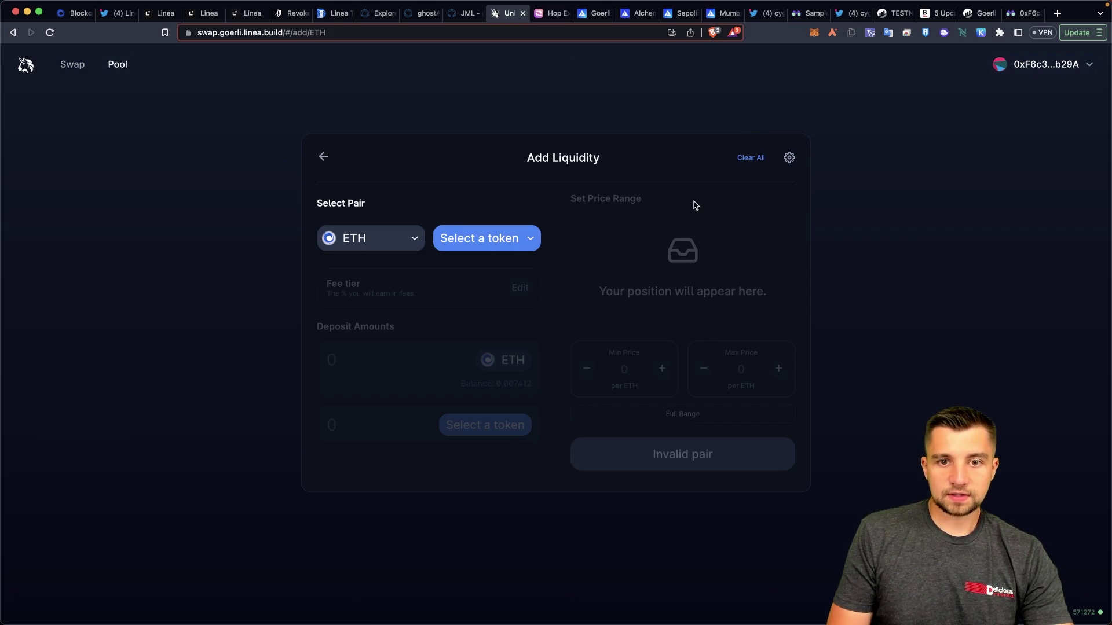
pyautogui.click(375, 249)
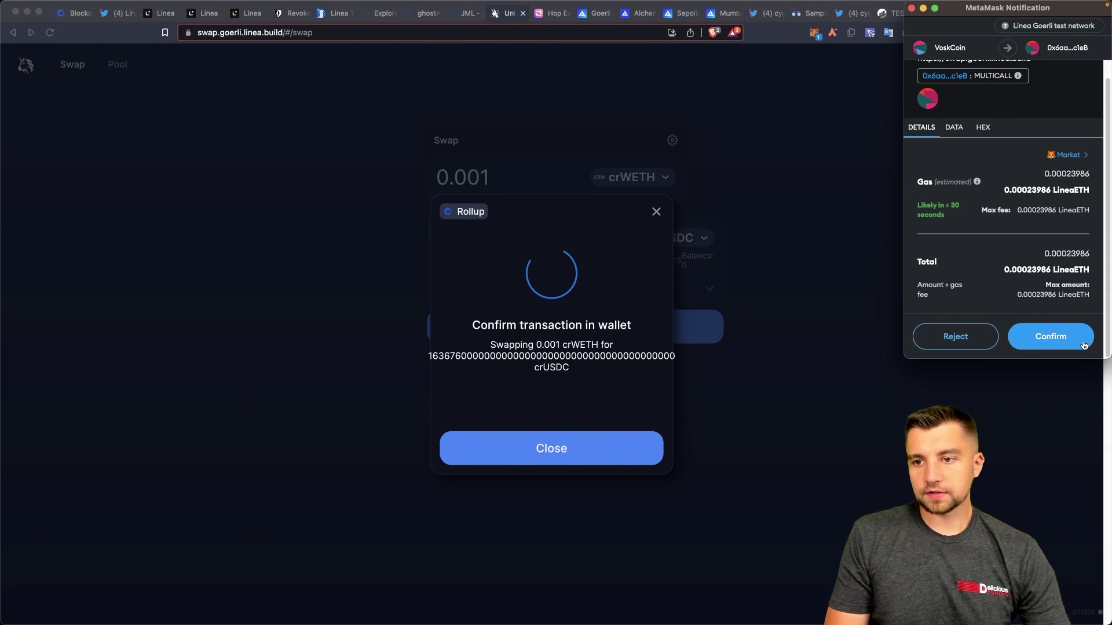
# Confirm the swap of 0.001 crWETH for crUSDC in MetaMask and close the submitted transaction dialog
pyautogui.click(1050, 338)
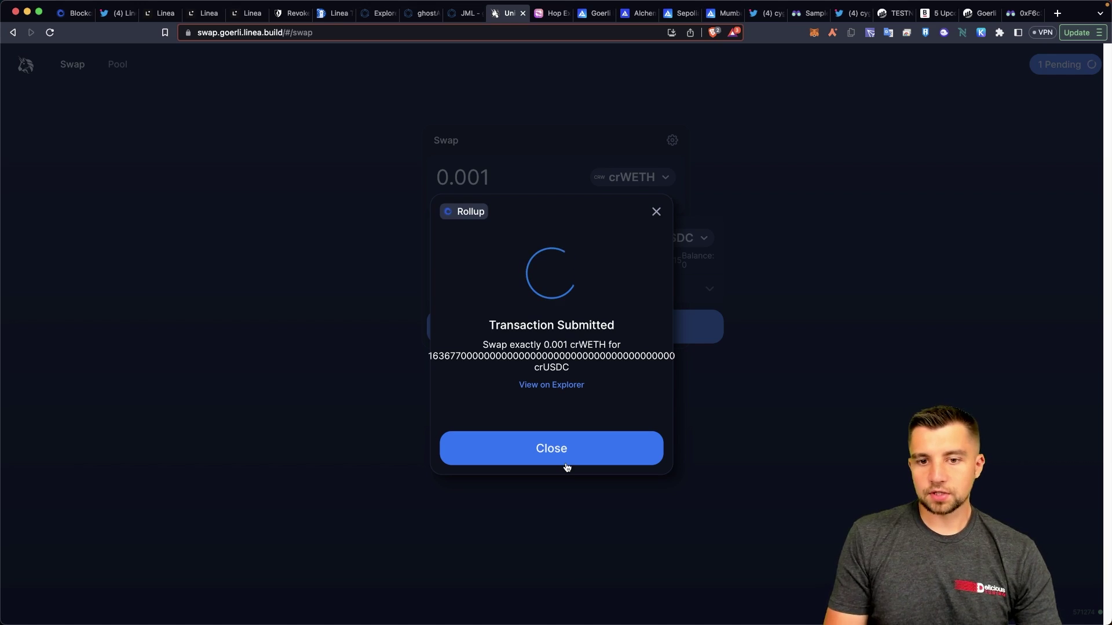
pyautogui.click(558, 461)
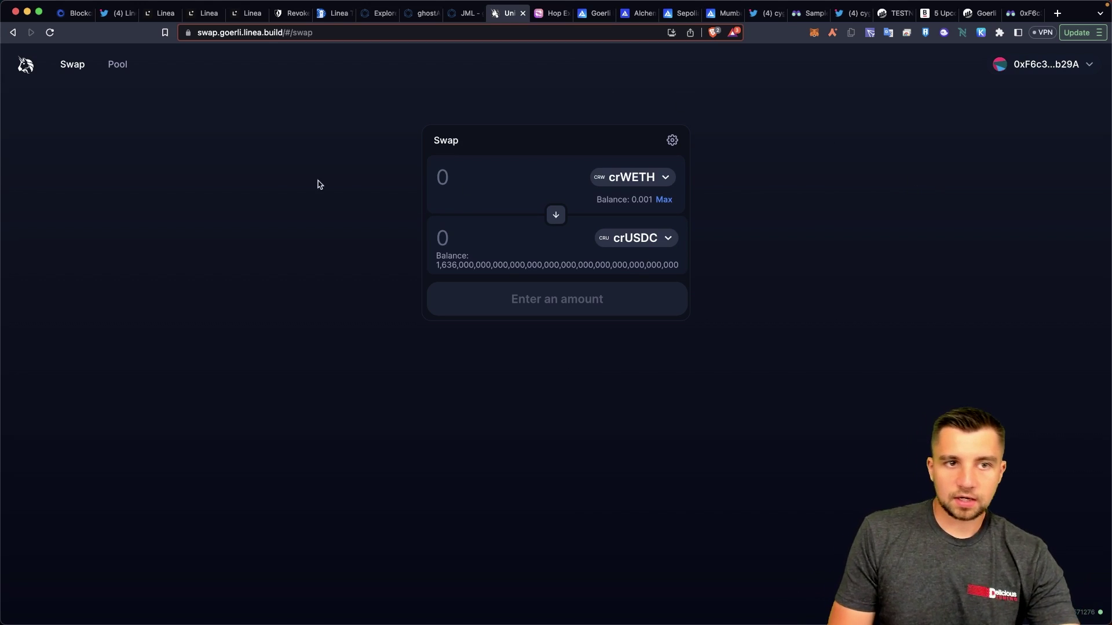
# Start a new Uniswap liquidity position with crWETH as the first token of the pair
pyautogui.click(119, 62)
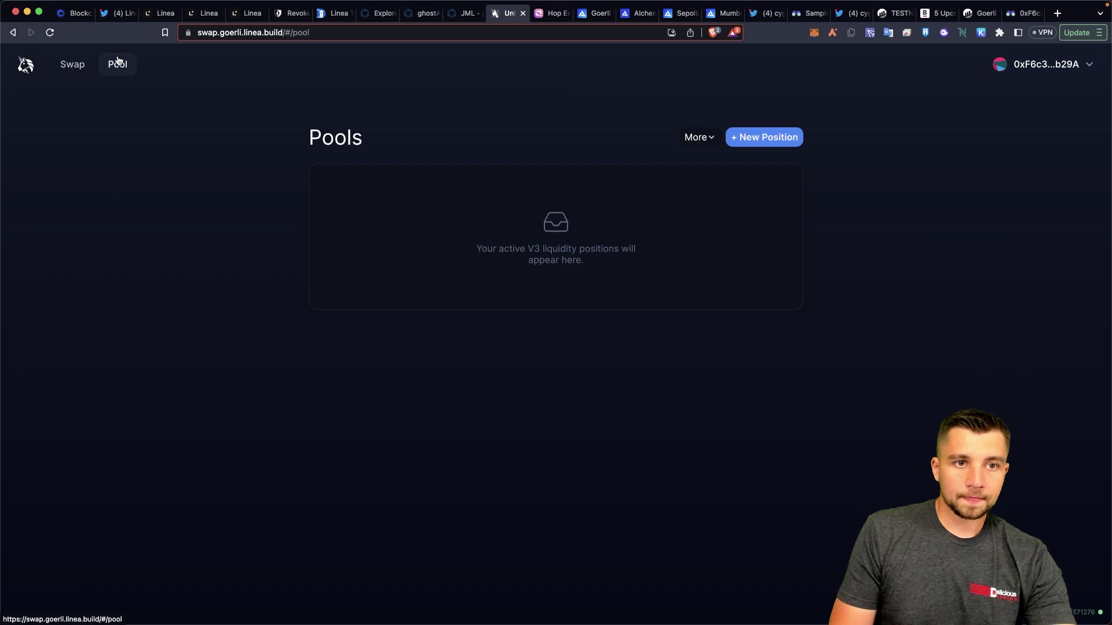
pyautogui.click(776, 143)
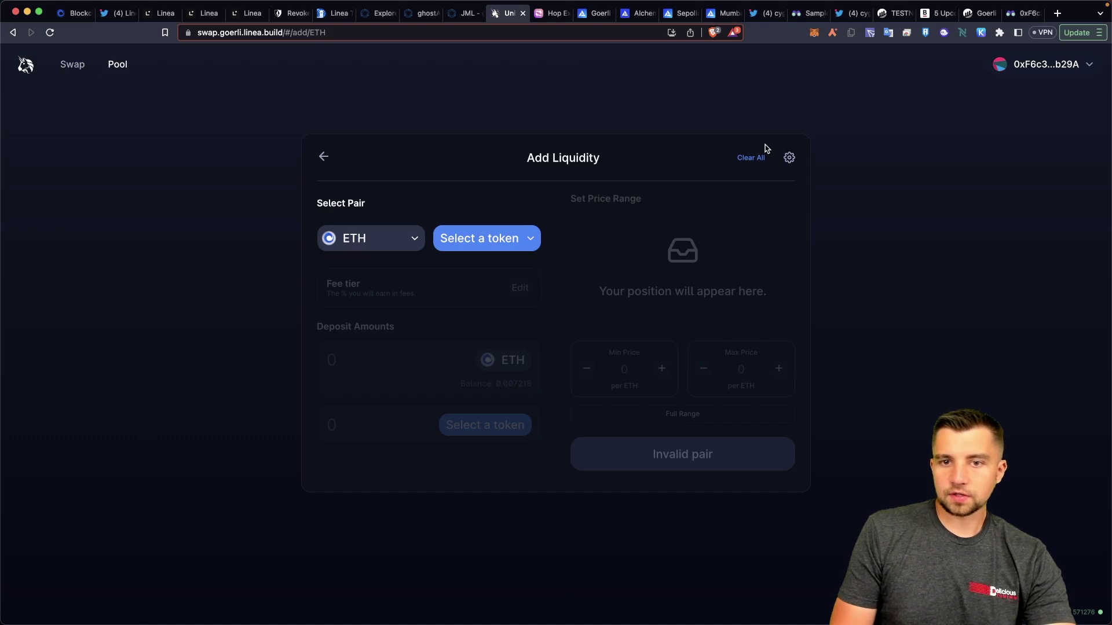
pyautogui.click(466, 238)
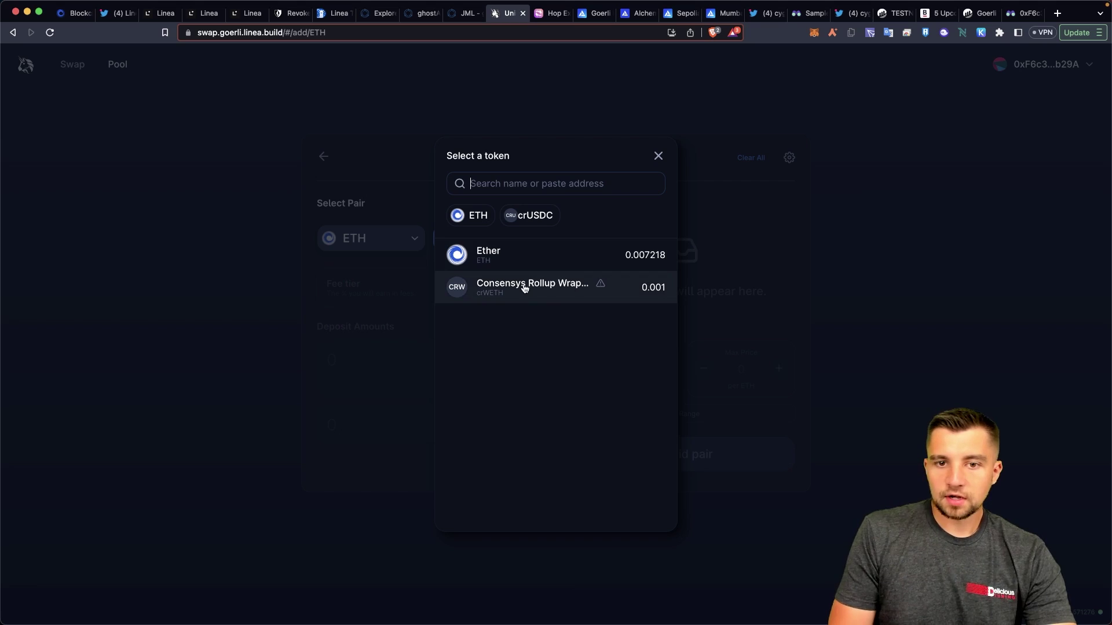
pyautogui.click(521, 287)
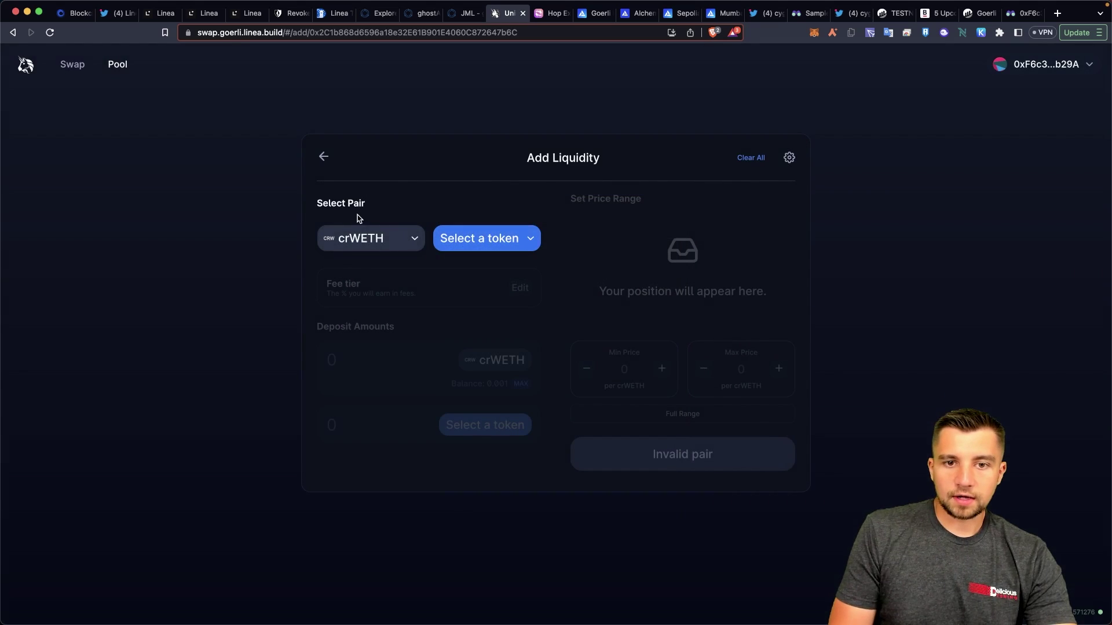
# Set the new liquidity position's token pair to crWETH and crUSDC
pyautogui.click(422, 245)
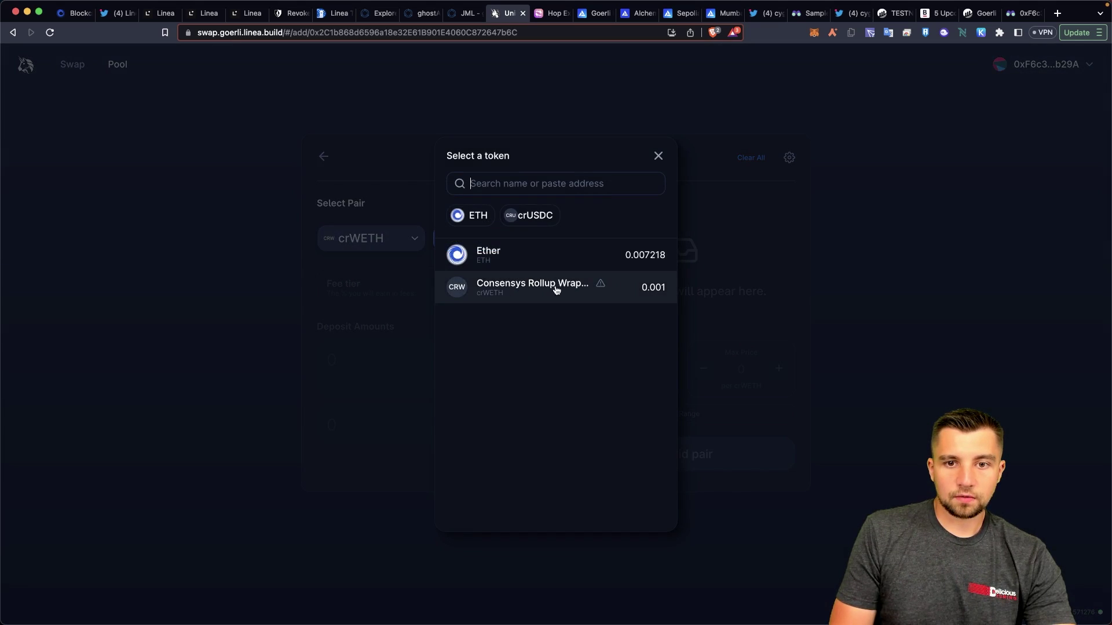
pyautogui.click(554, 291)
pyautogui.click(490, 240)
pyautogui.click(529, 216)
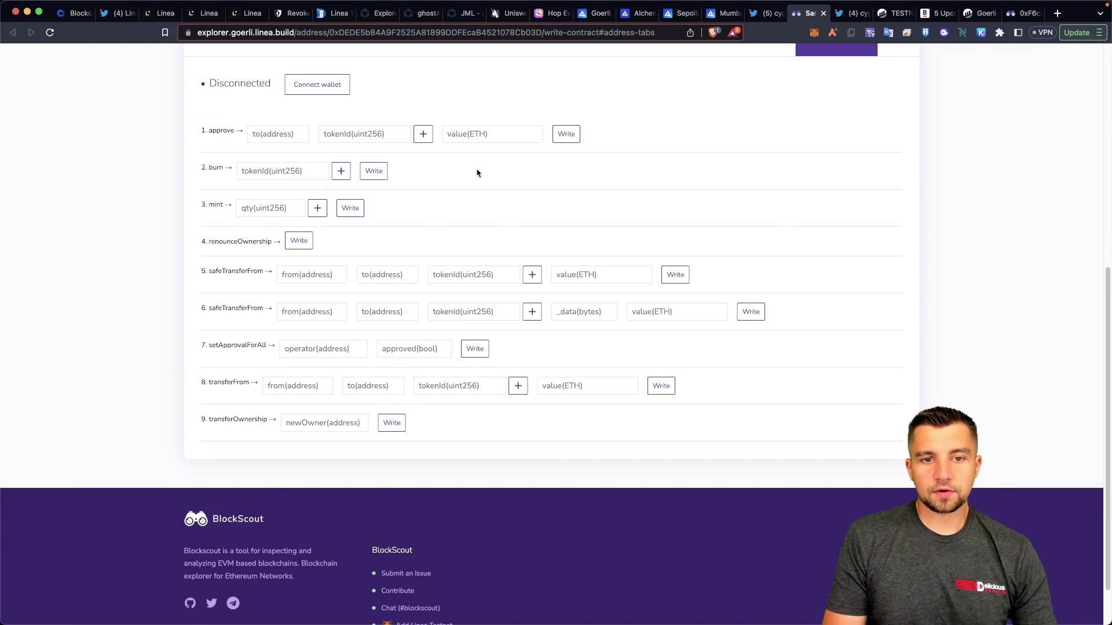
# Review the sample NFT contract's write functions in the Linea explorer and the Twitter thread on minting and swapping the sample ERC20 tokens
pyautogui.scroll(3, 557, 213)
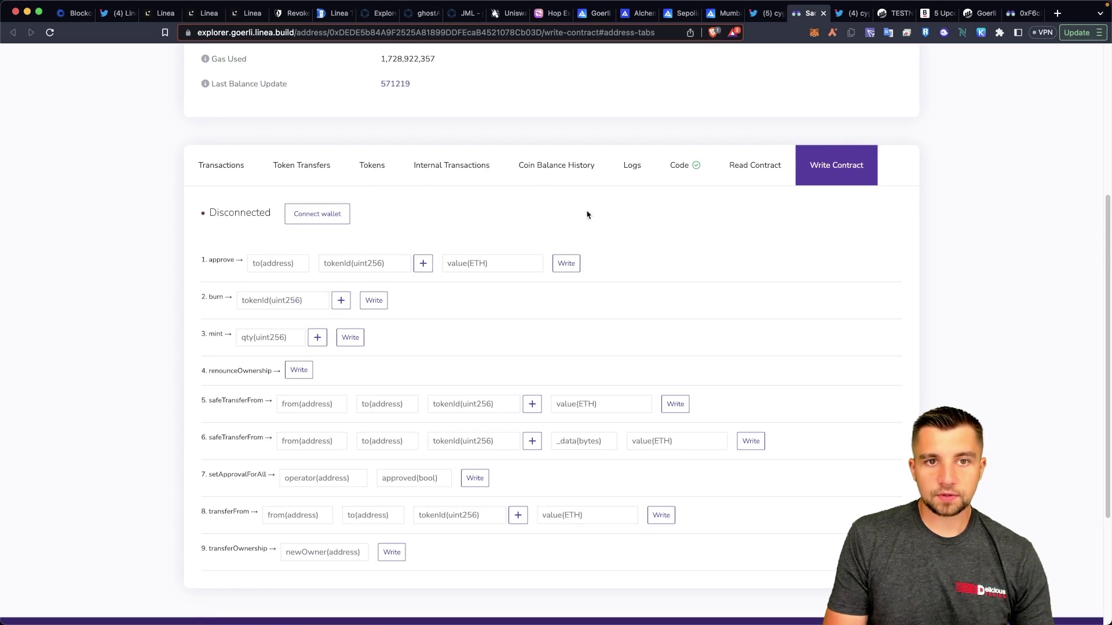
pyautogui.click(780, 11)
pyautogui.click(865, 18)
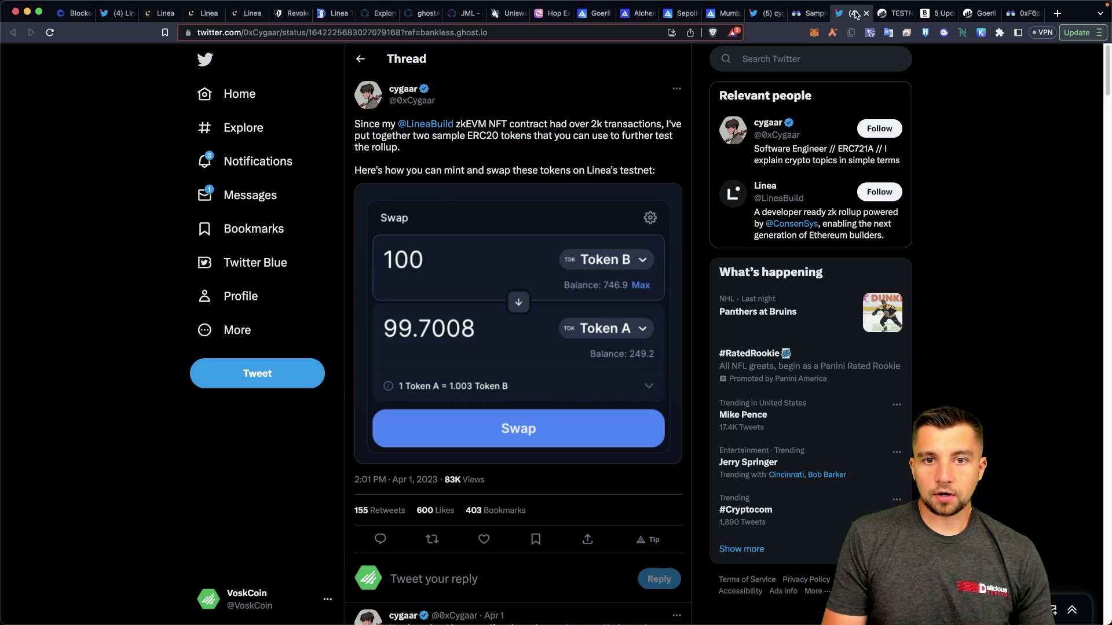
pyautogui.click(894, 19)
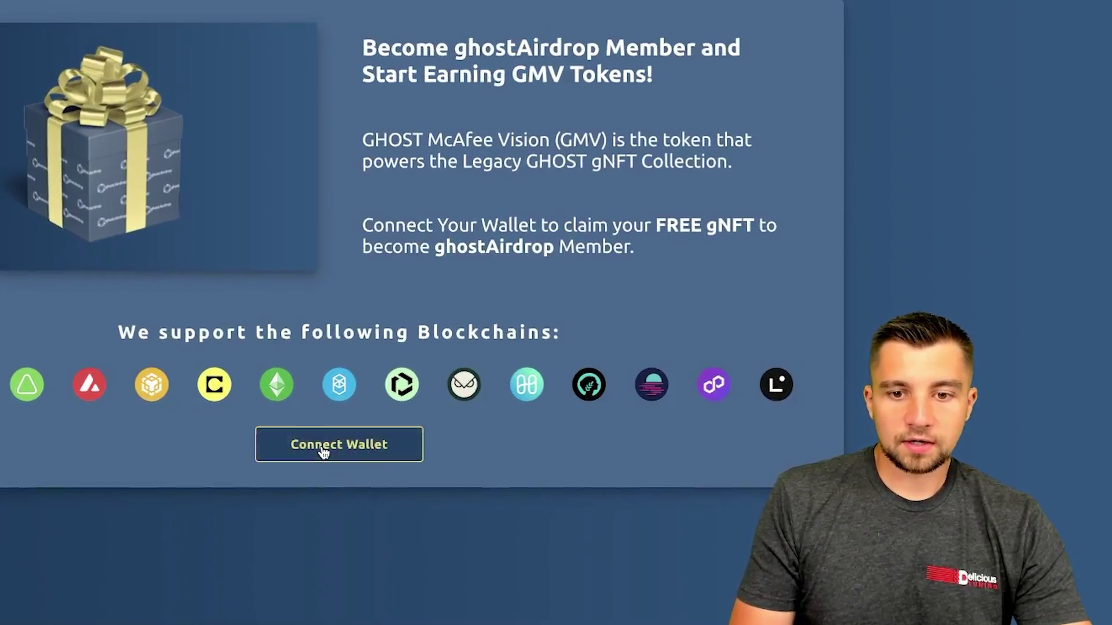
# Start connecting a wallet on the ghostAirdrop page for claiming the free gNFT
pyautogui.click(322, 453)
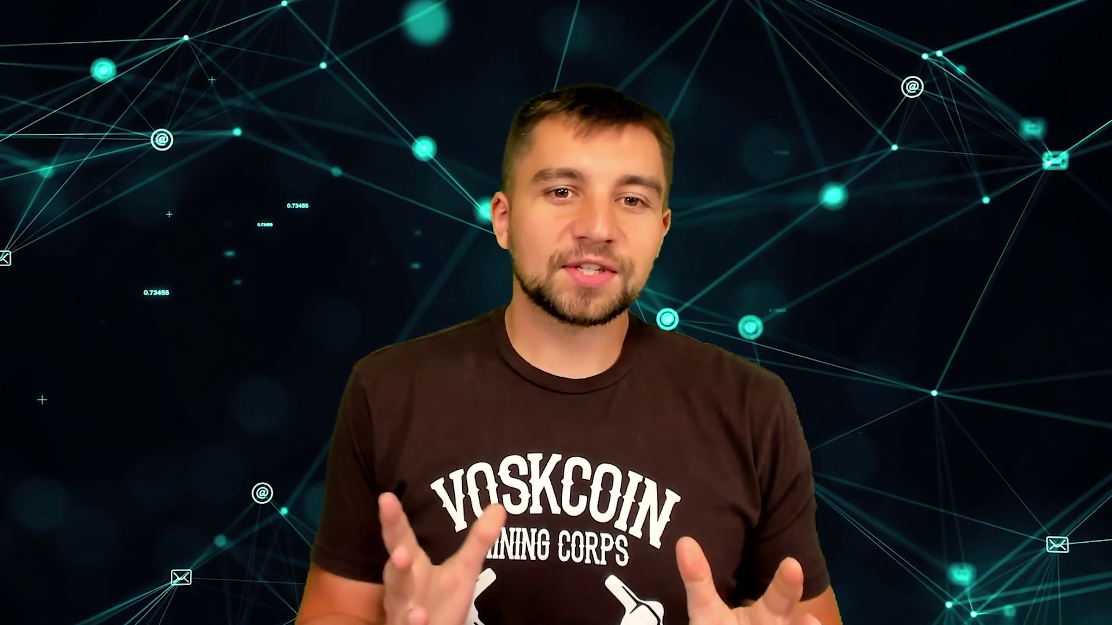